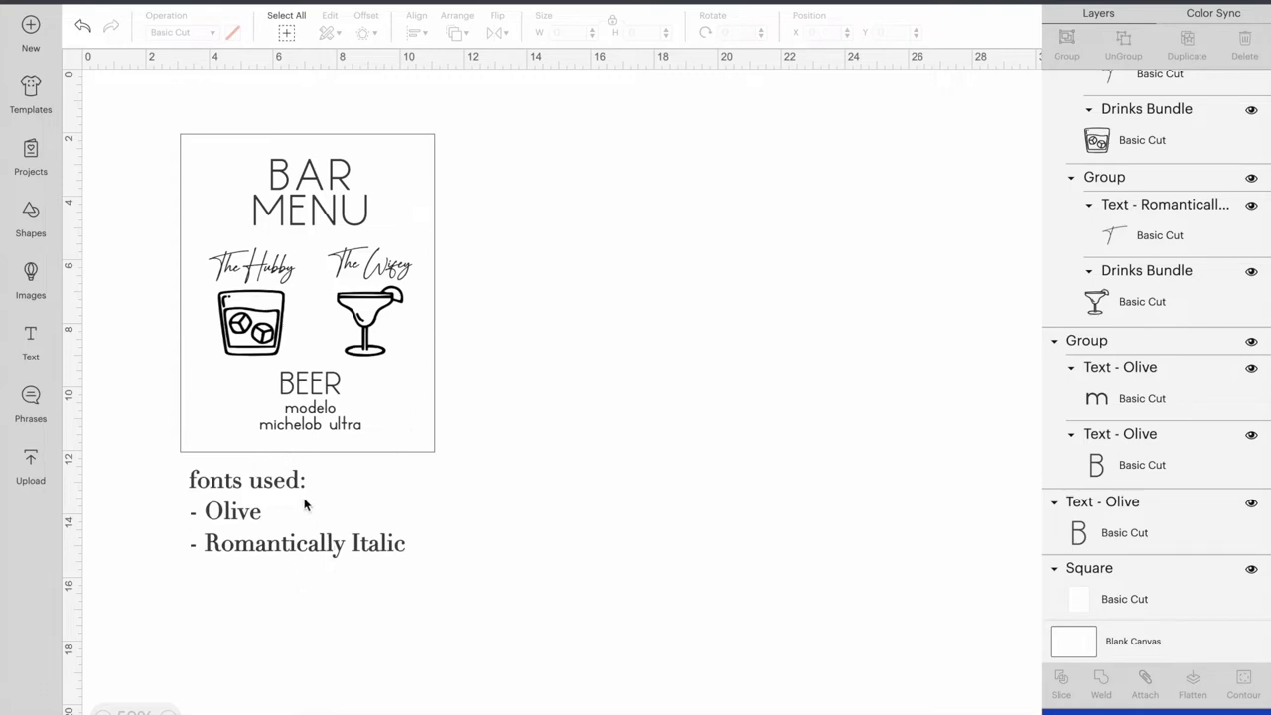
Add a square from Shapes and resize it to 8 × 10 inches
left_click(271, 322)
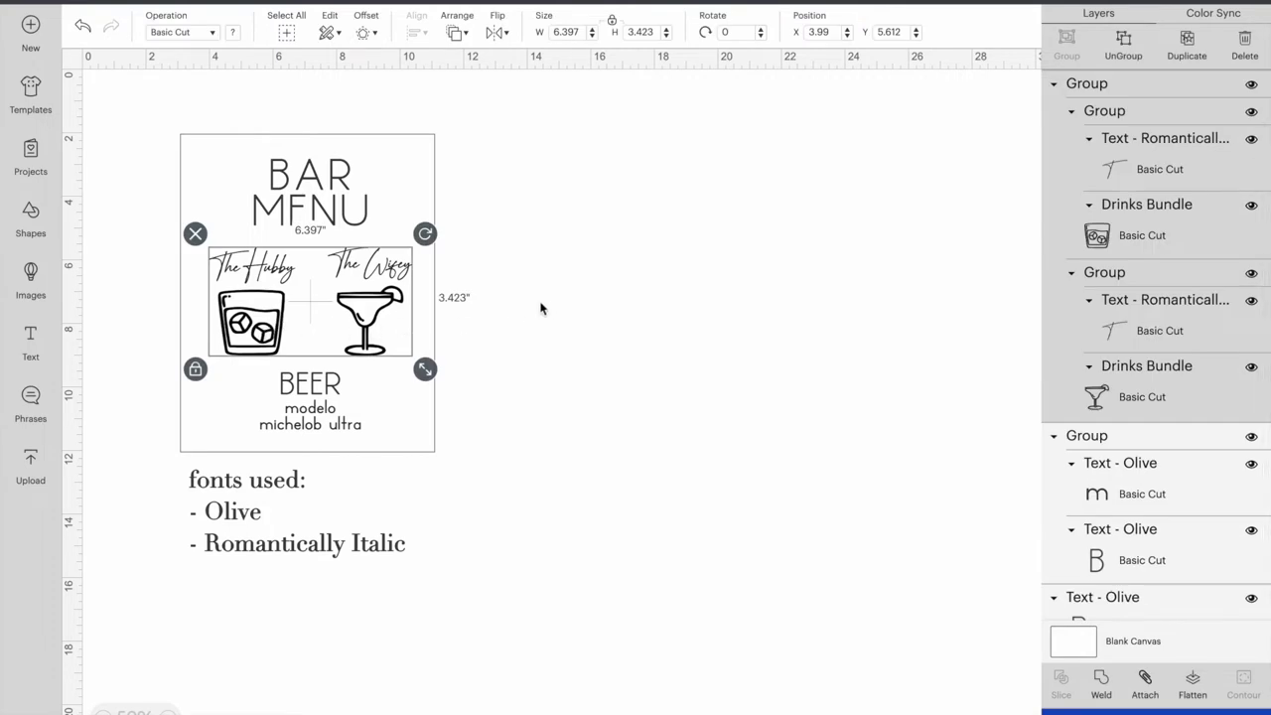
left_click(474, 339)
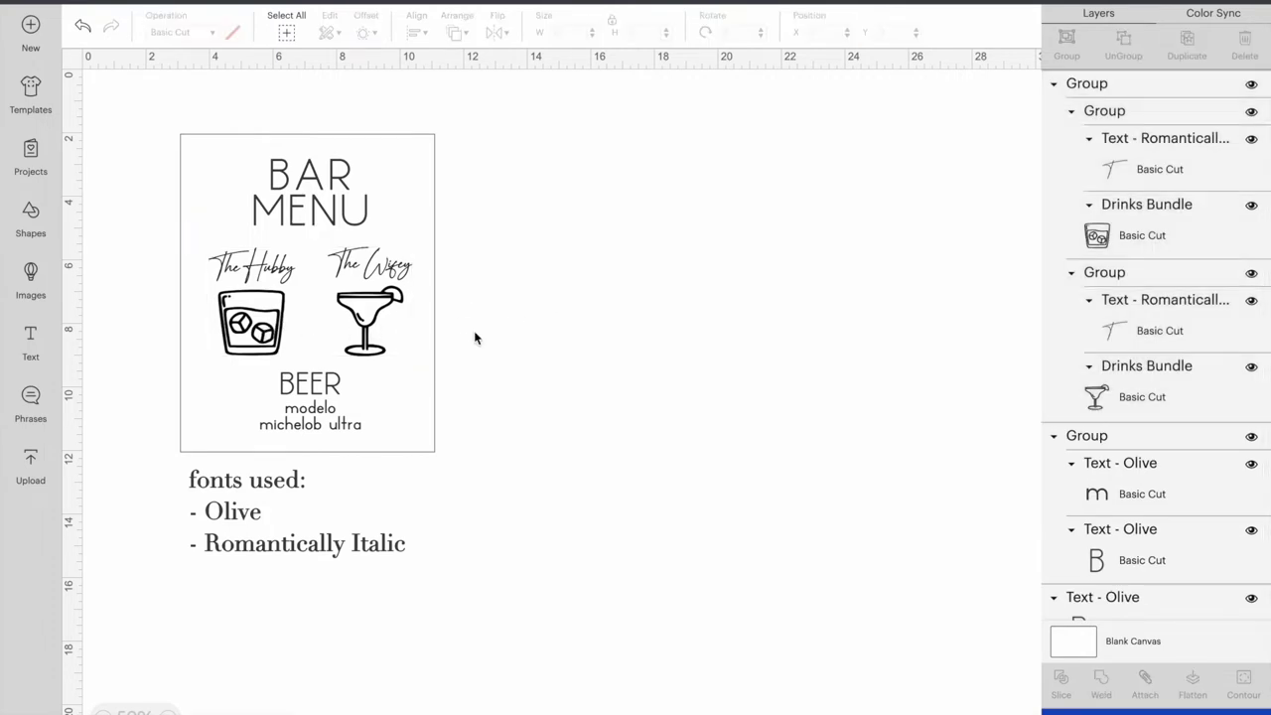
left_click(31, 213)
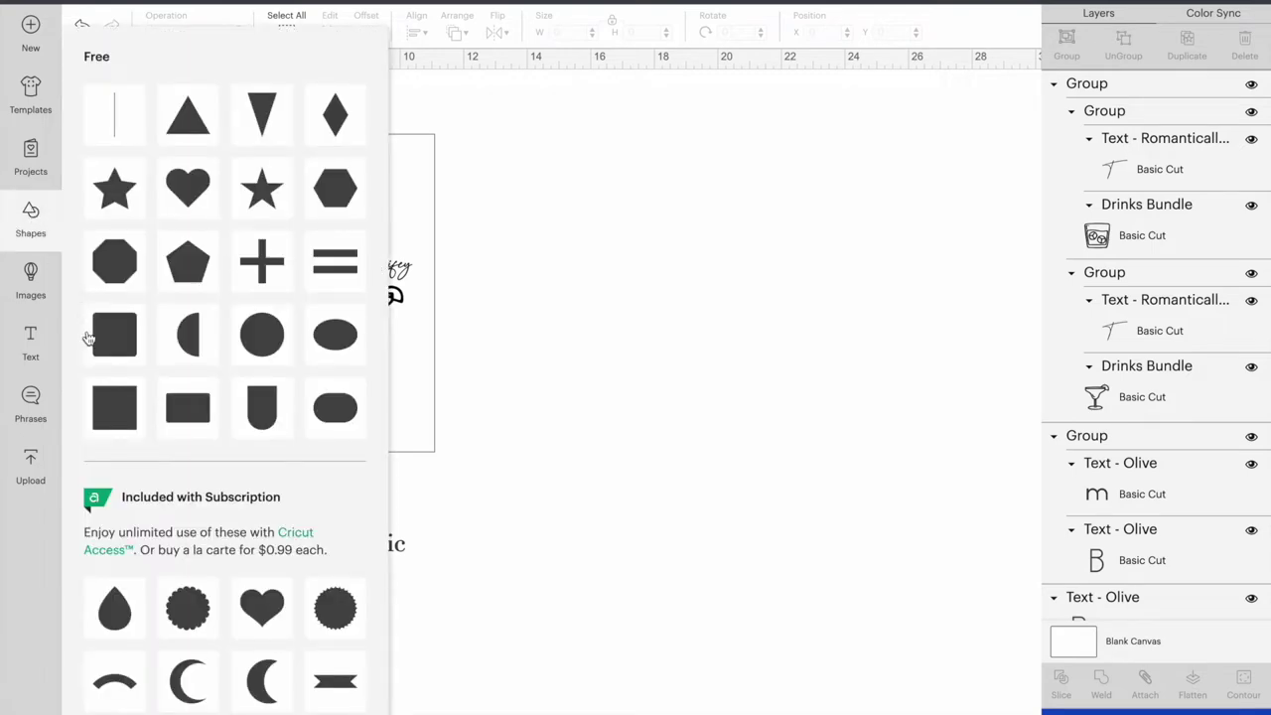
left_click(115, 406)
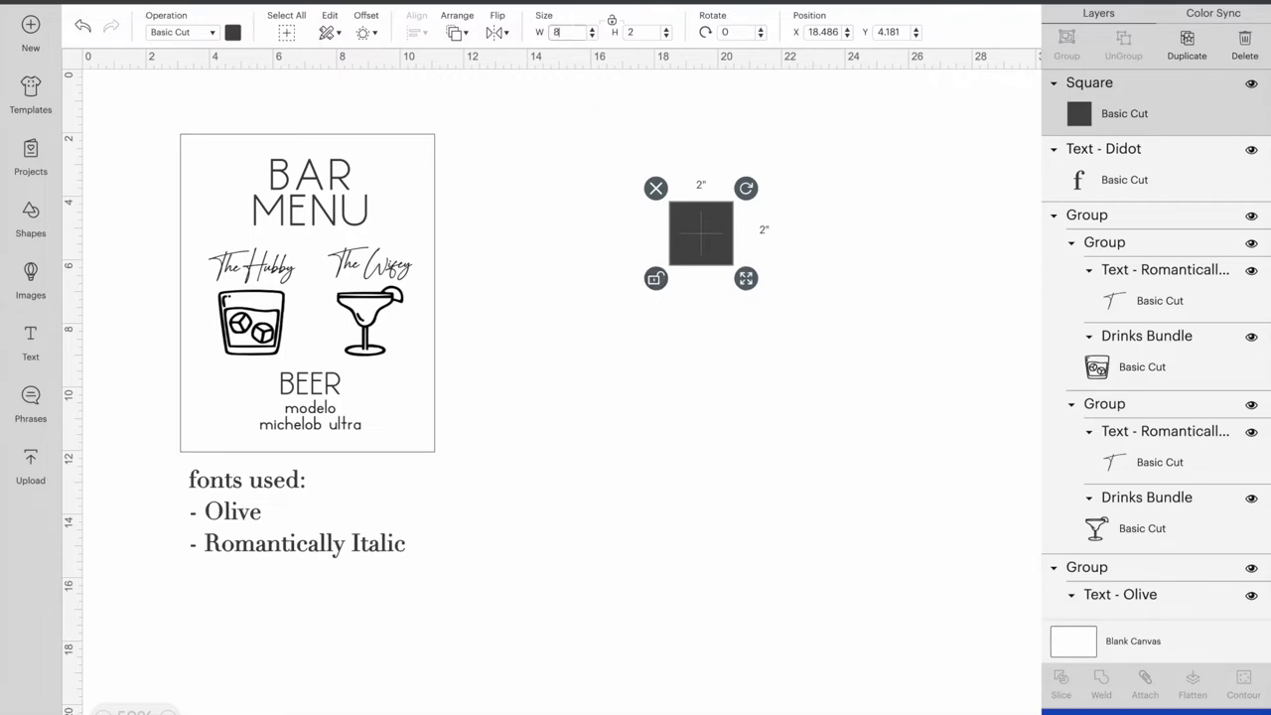
key("Return")
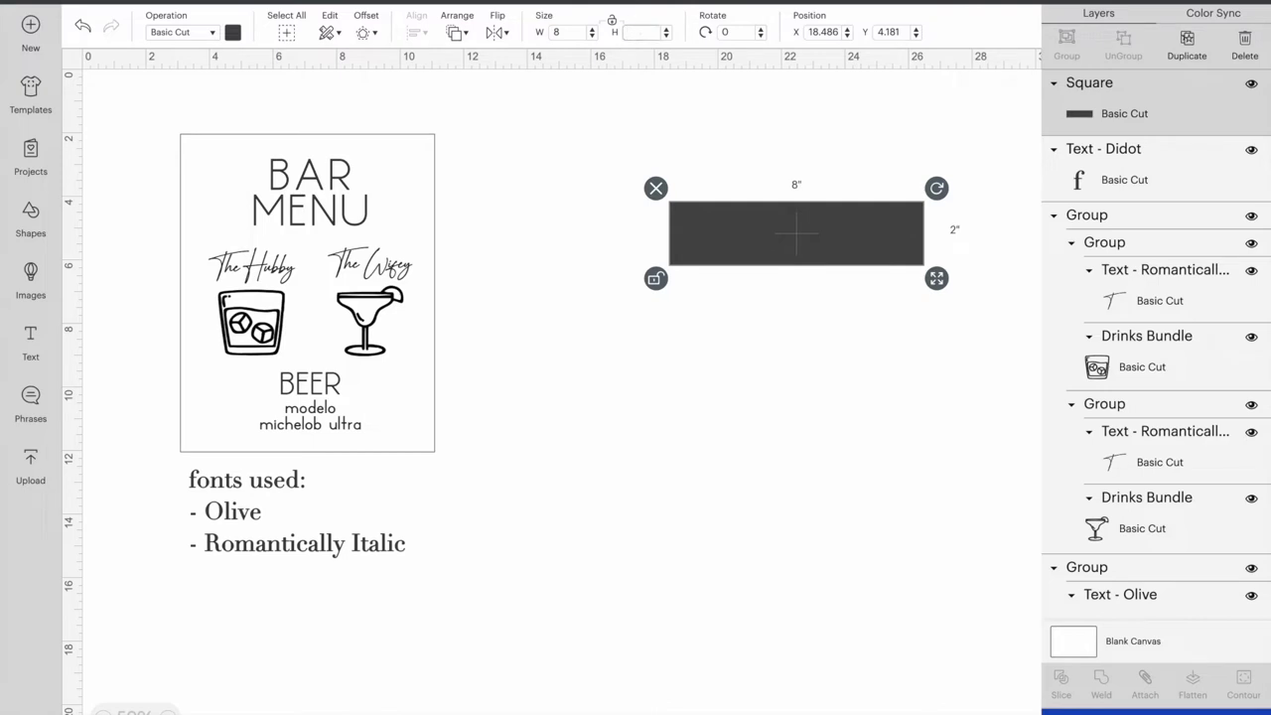
type("10")
key("Return")
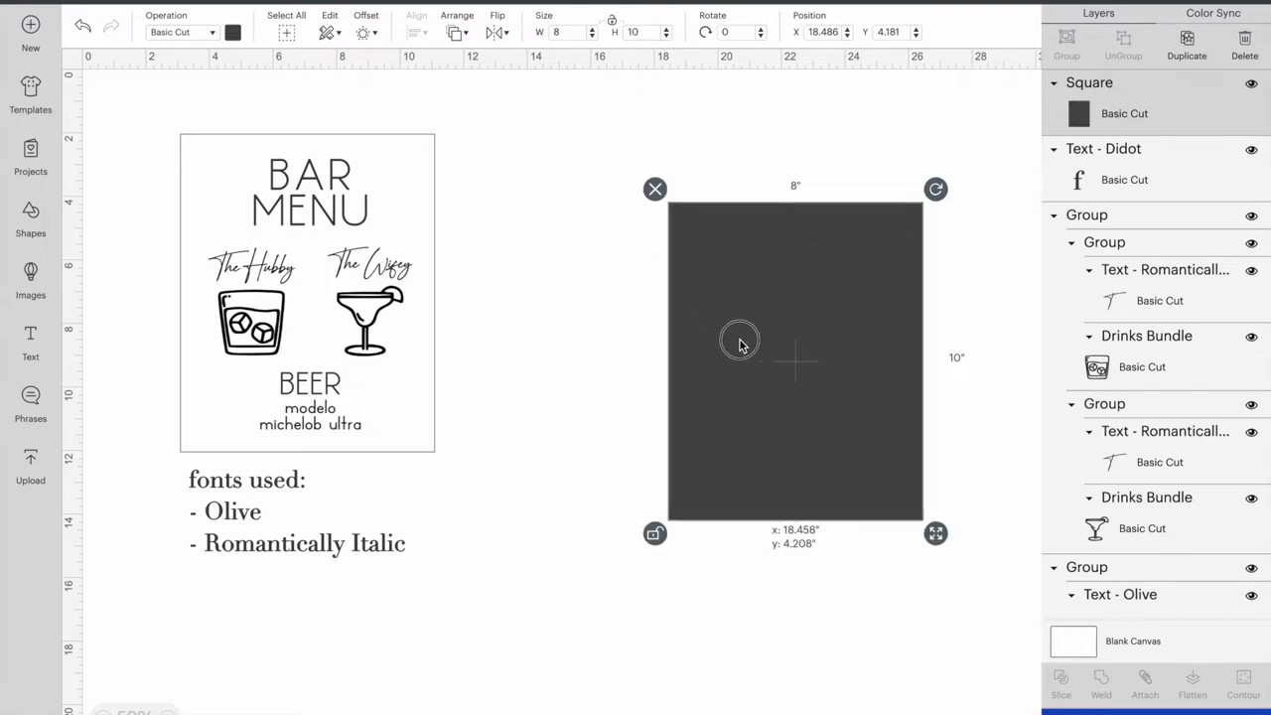
Move the rectangle beside the reference, lock its proportions, colour it white, and align its top
left_click_drag(738, 340, 591, 301)
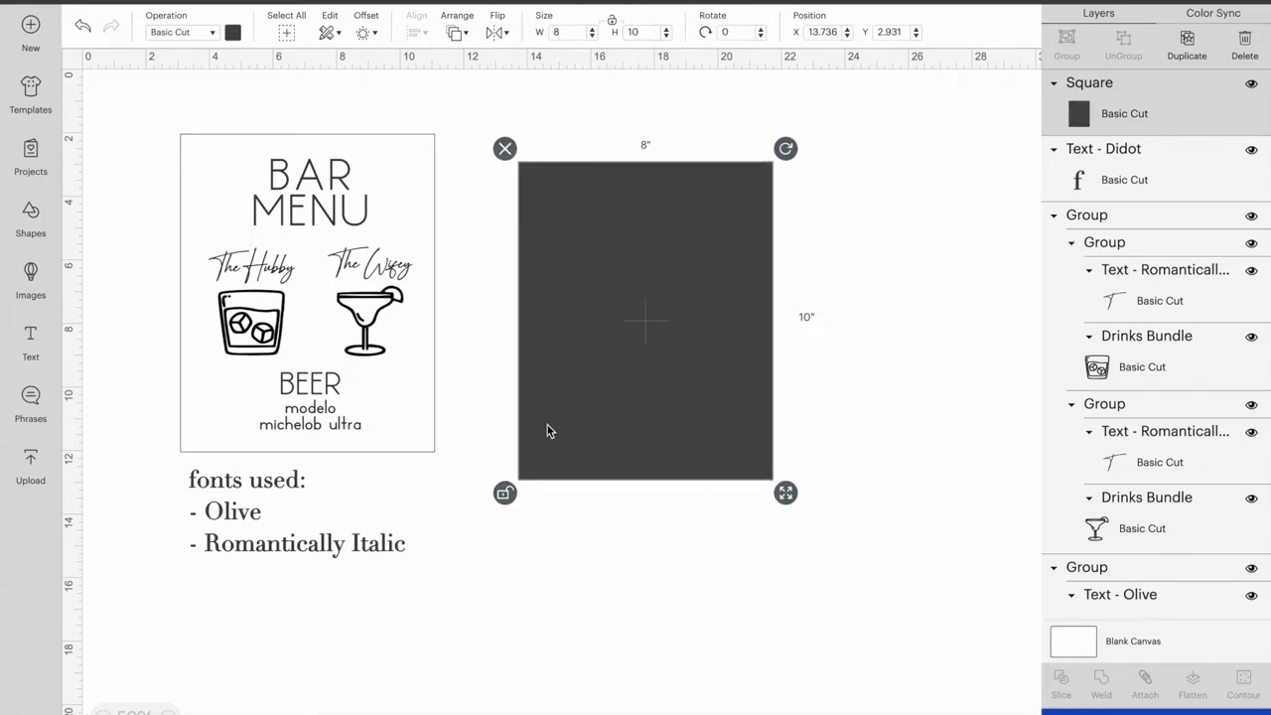
left_click(506, 494)
left_click(233, 33)
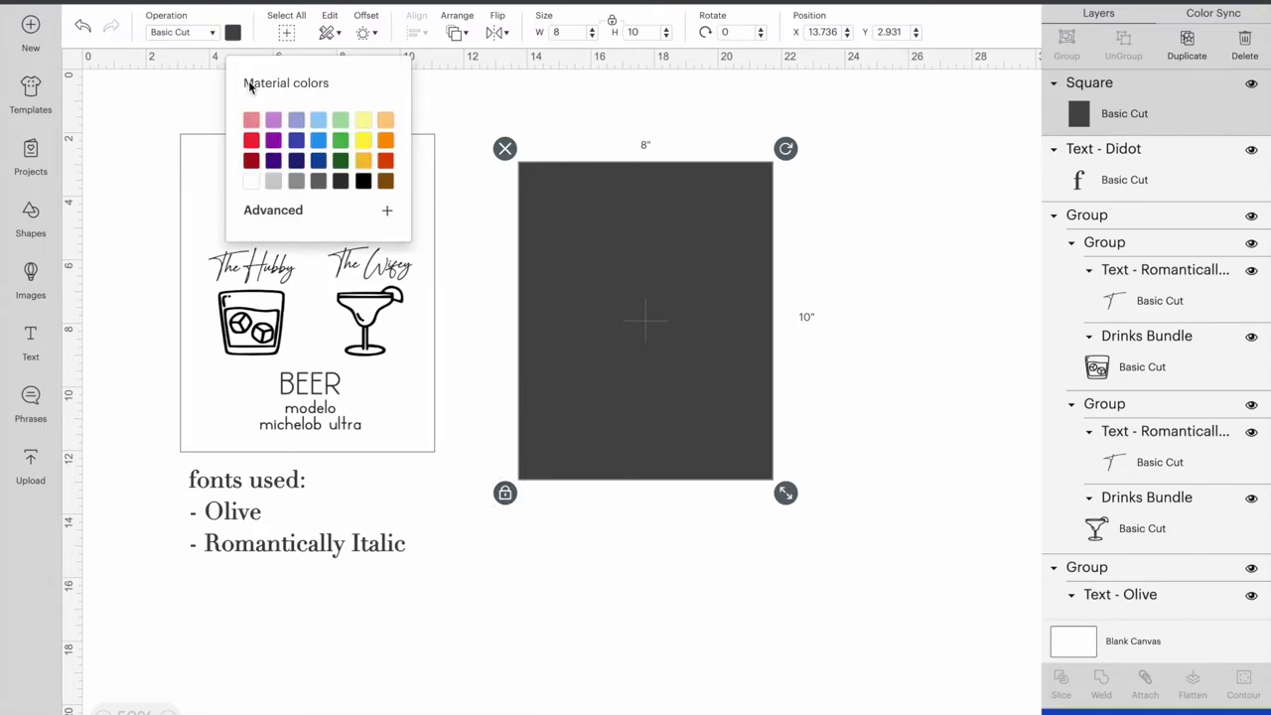
left_click(254, 180)
left_click(887, 460)
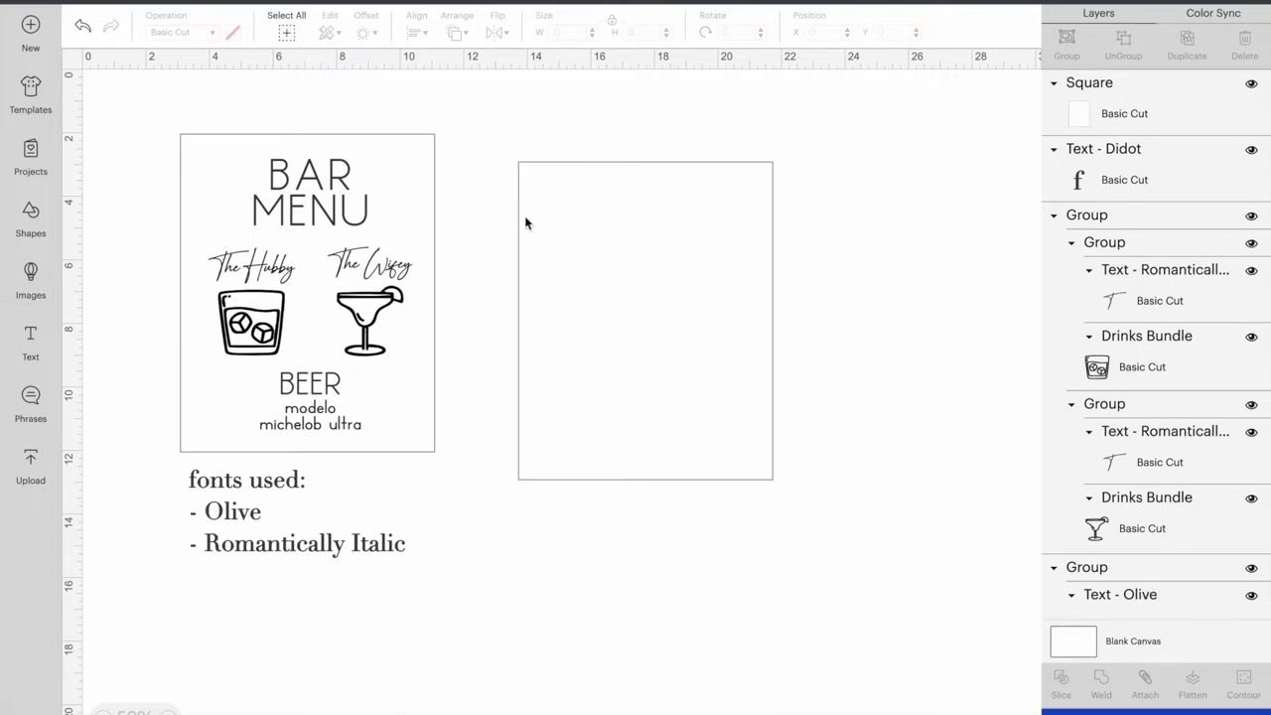
left_click_drag(741, 432, 726, 401)
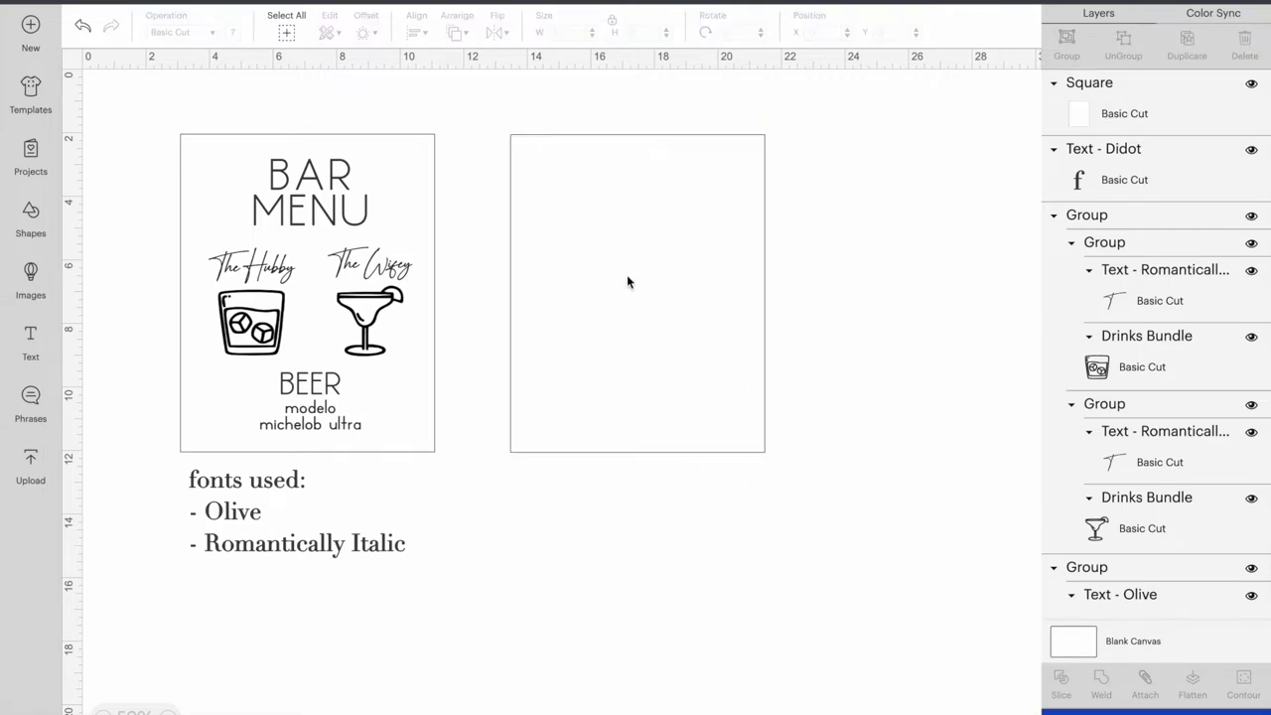
Add a BAR text in the Olive font with wider letter spacing, enlarged
left_click(30, 342)
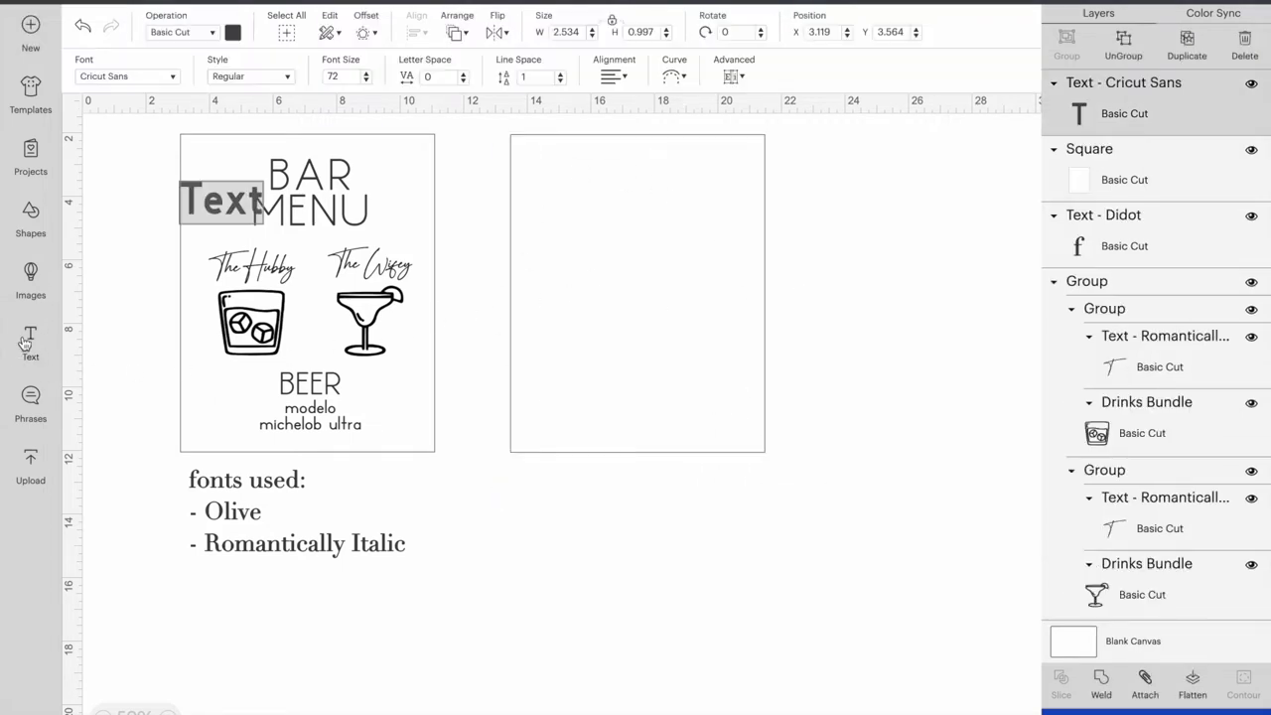
key("BackSpace")
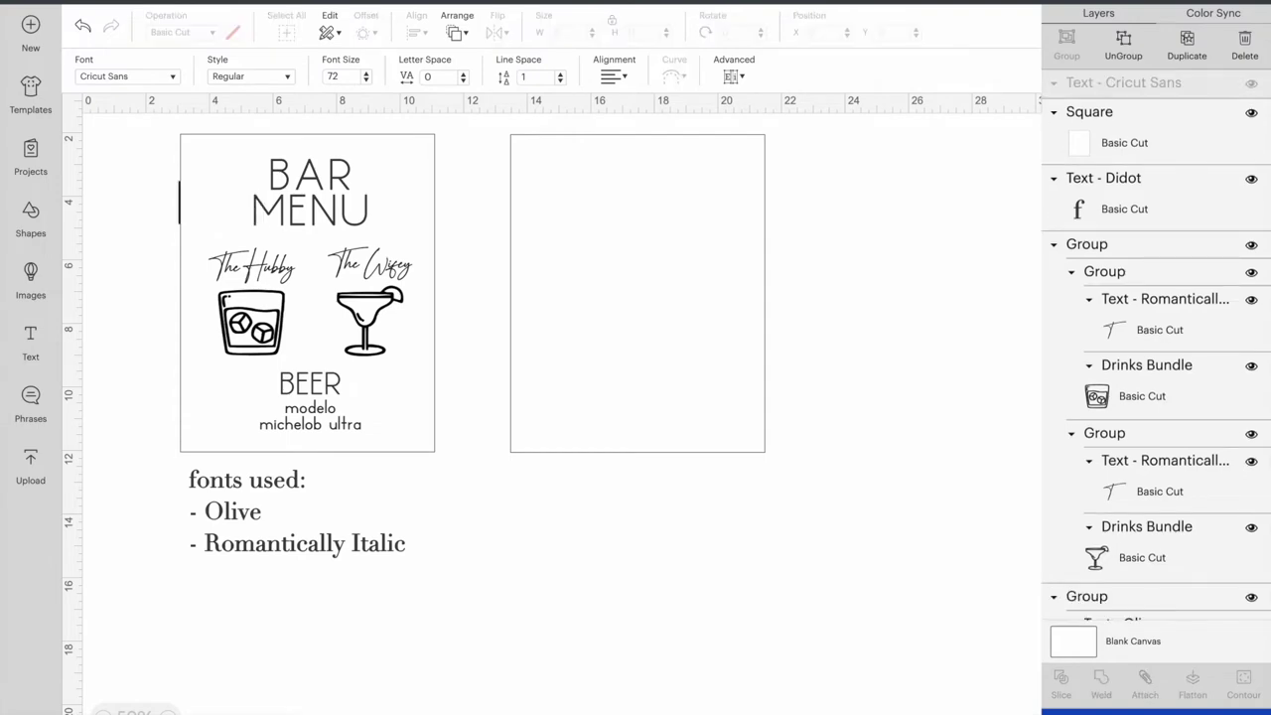
type("Bar")
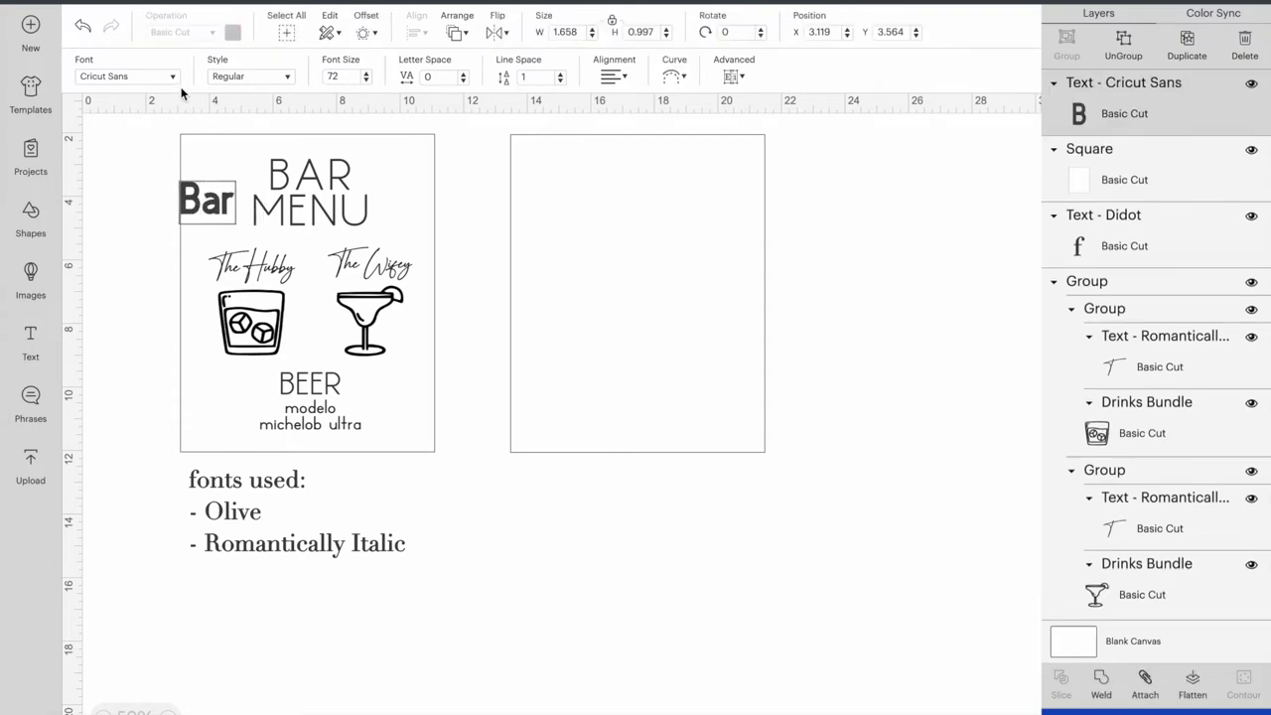
left_click(174, 78)
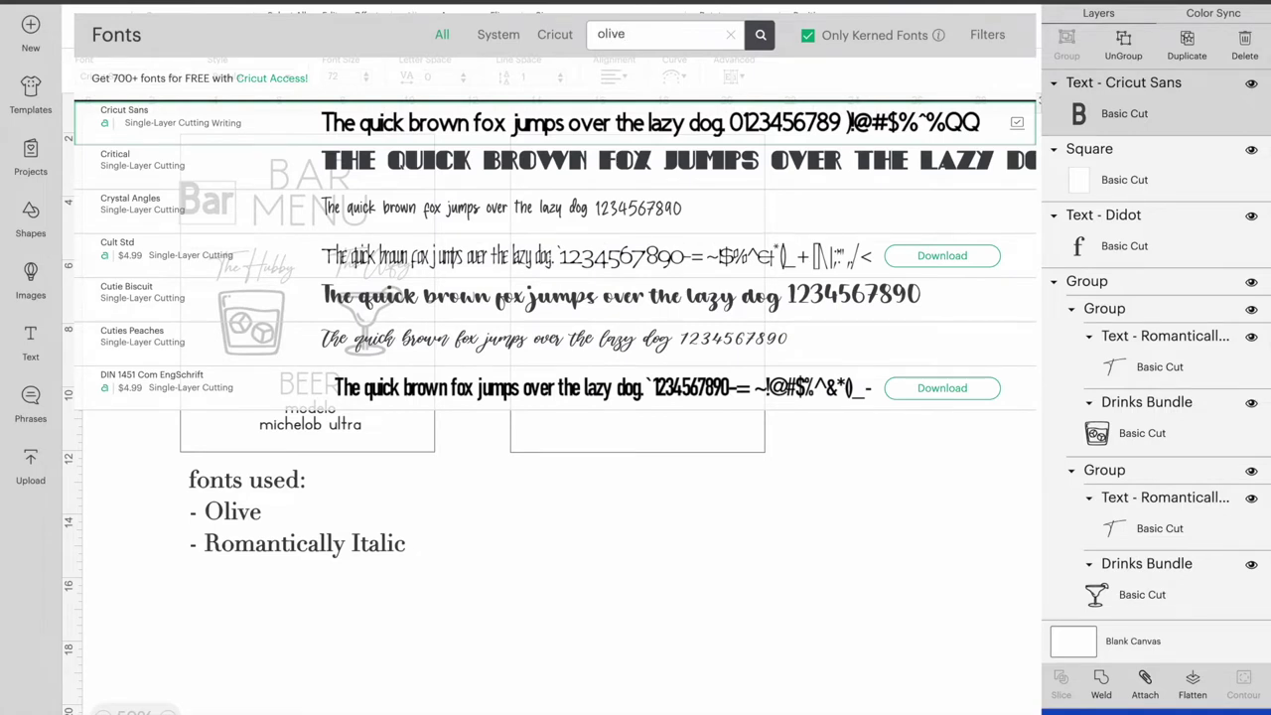
left_click(464, 105)
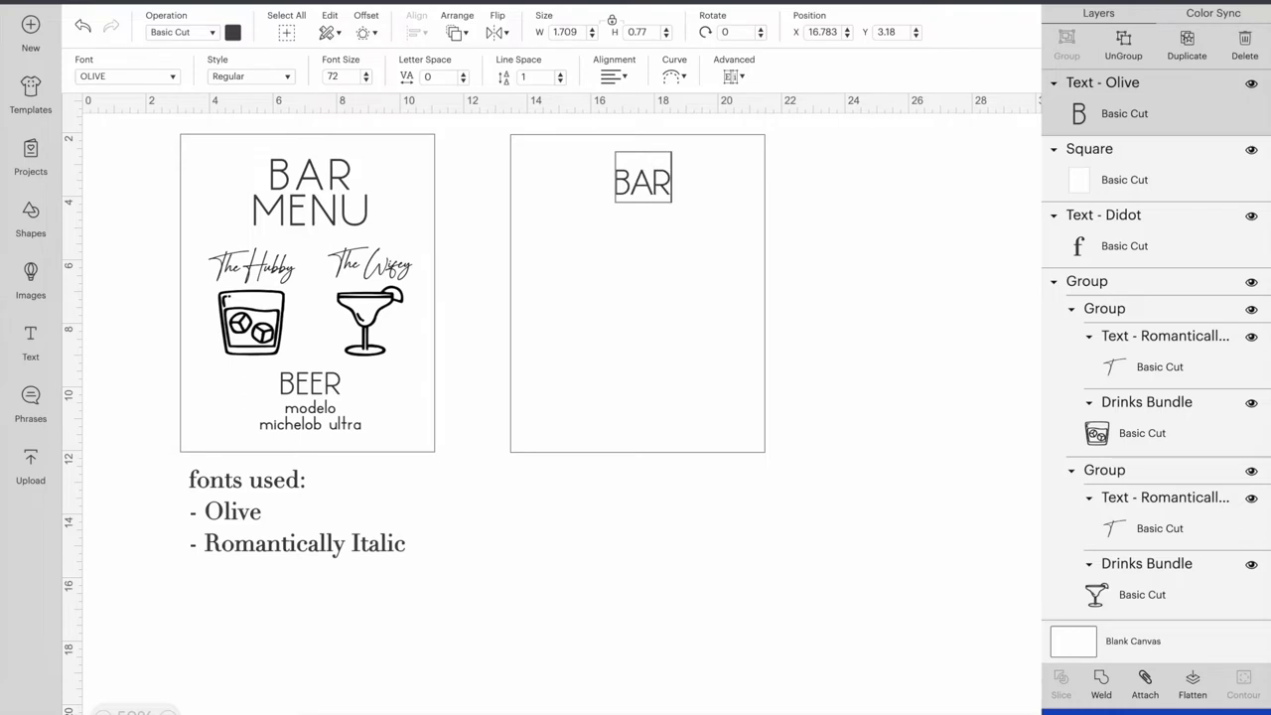
left_click(463, 76)
left_click(464, 76)
left_click(464, 75)
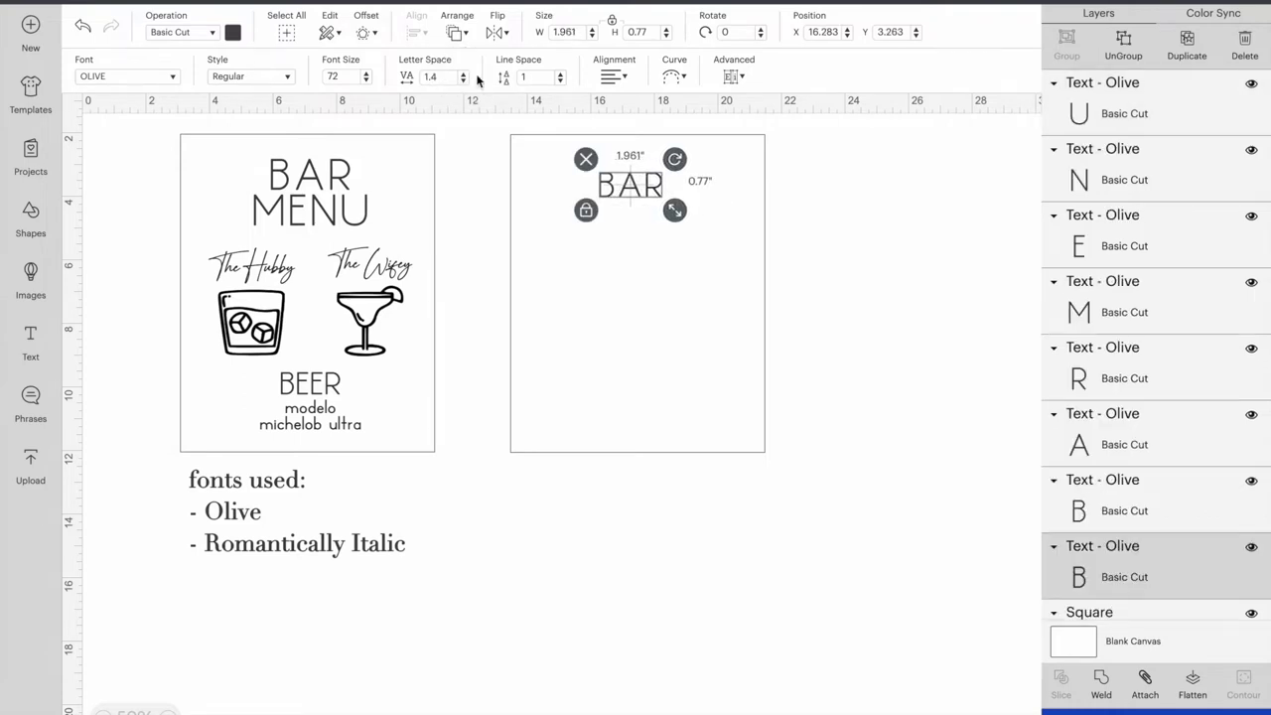
left_click_drag(675, 209, 684, 259)
Duplicate BAR, change the copy to MENU, and place it directly beneath BAR
left_click(1181, 59)
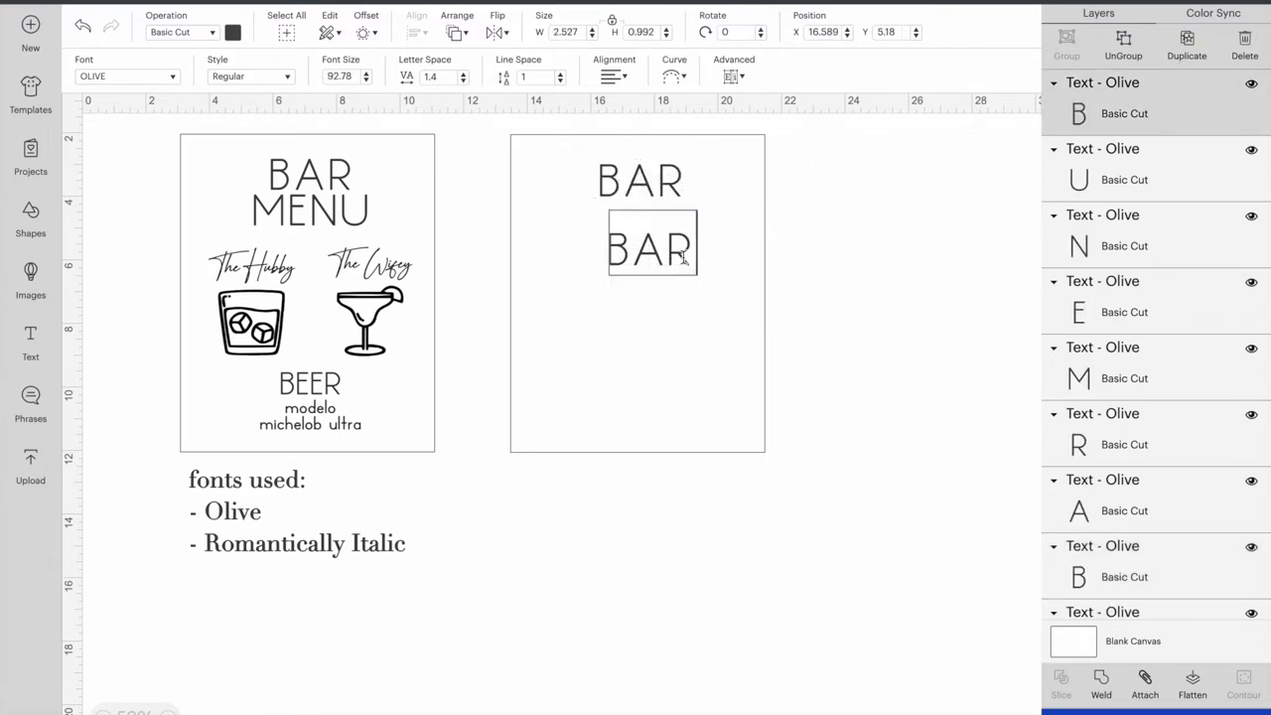
key("BackSpace")
type("m")
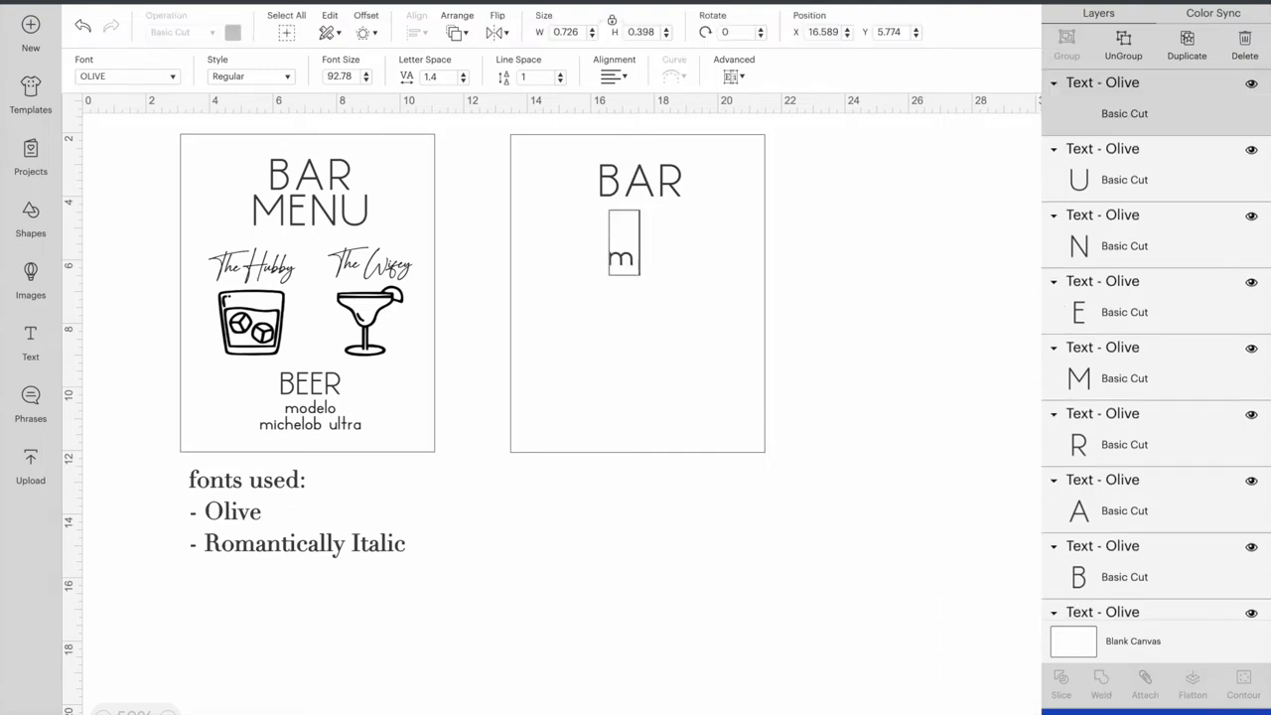
key("BackSpace")
type("MENU")
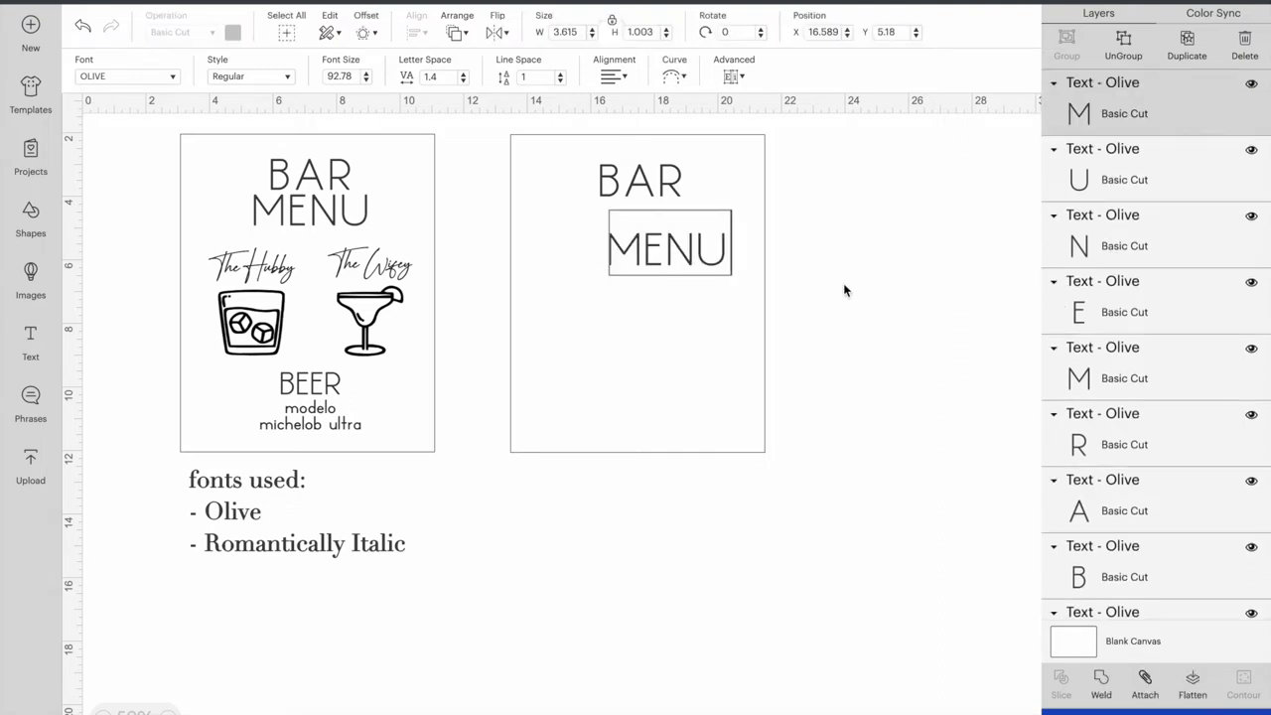
left_click(843, 290)
left_click_drag(714, 266, 685, 233)
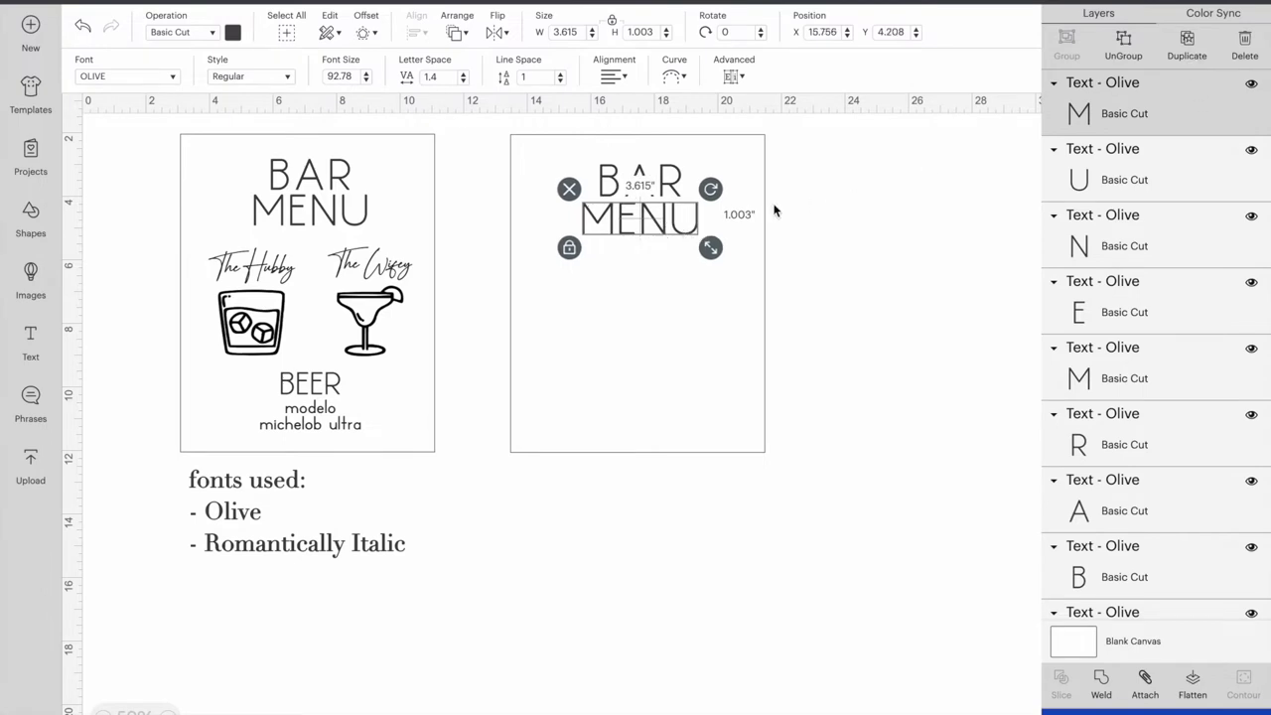
left_click(878, 203)
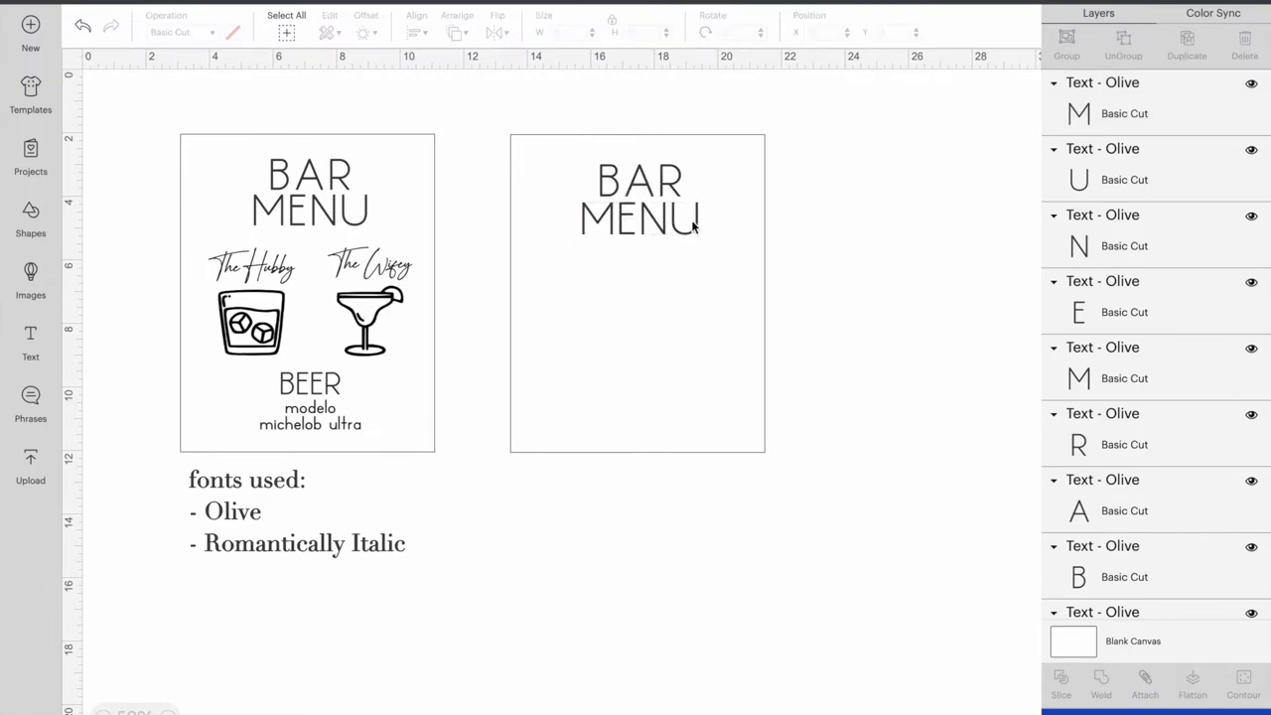
left_click(665, 231)
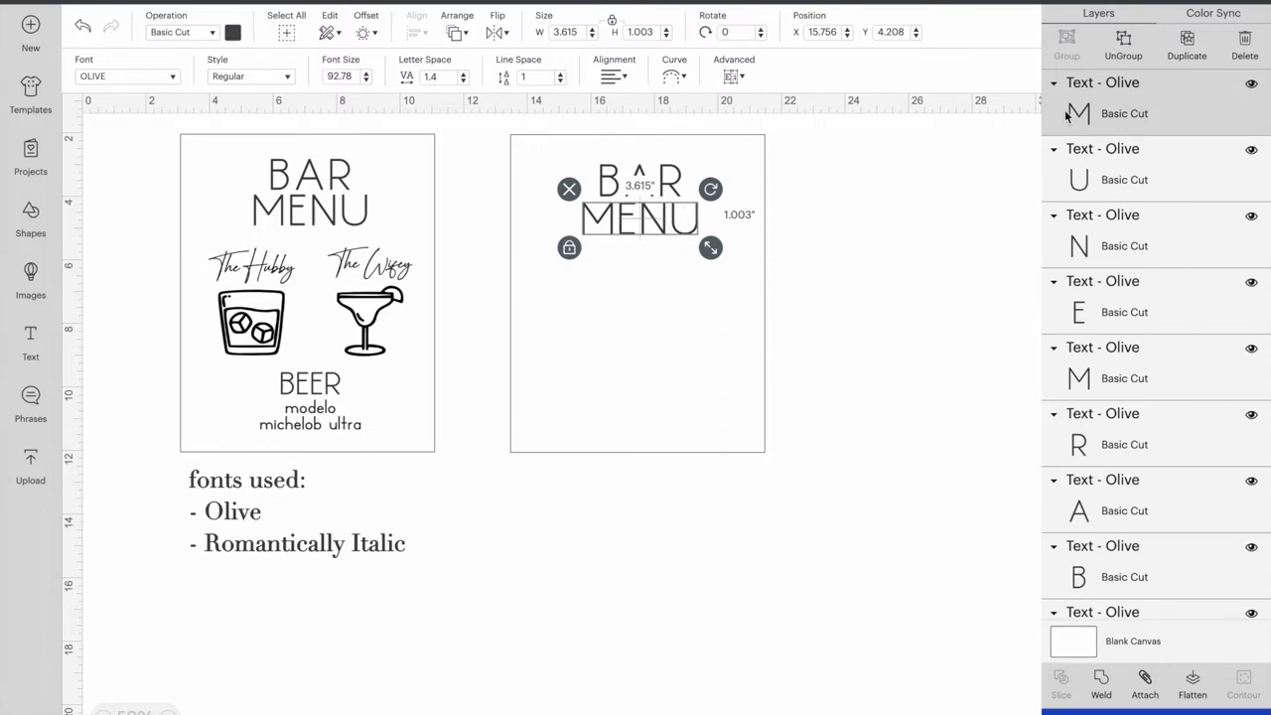
left_click(695, 298)
Add a BEER text with letter spacing raised four steps and move it onto the right card
left_click(328, 390)
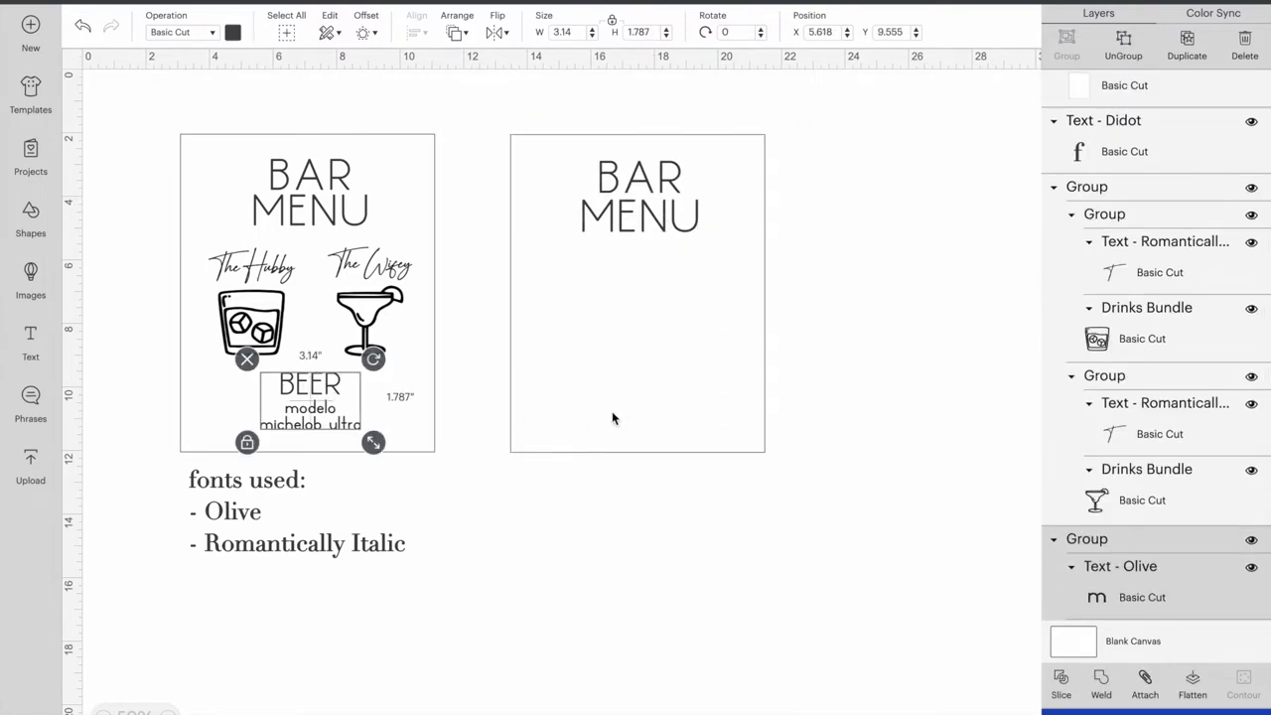
left_click(40, 352)
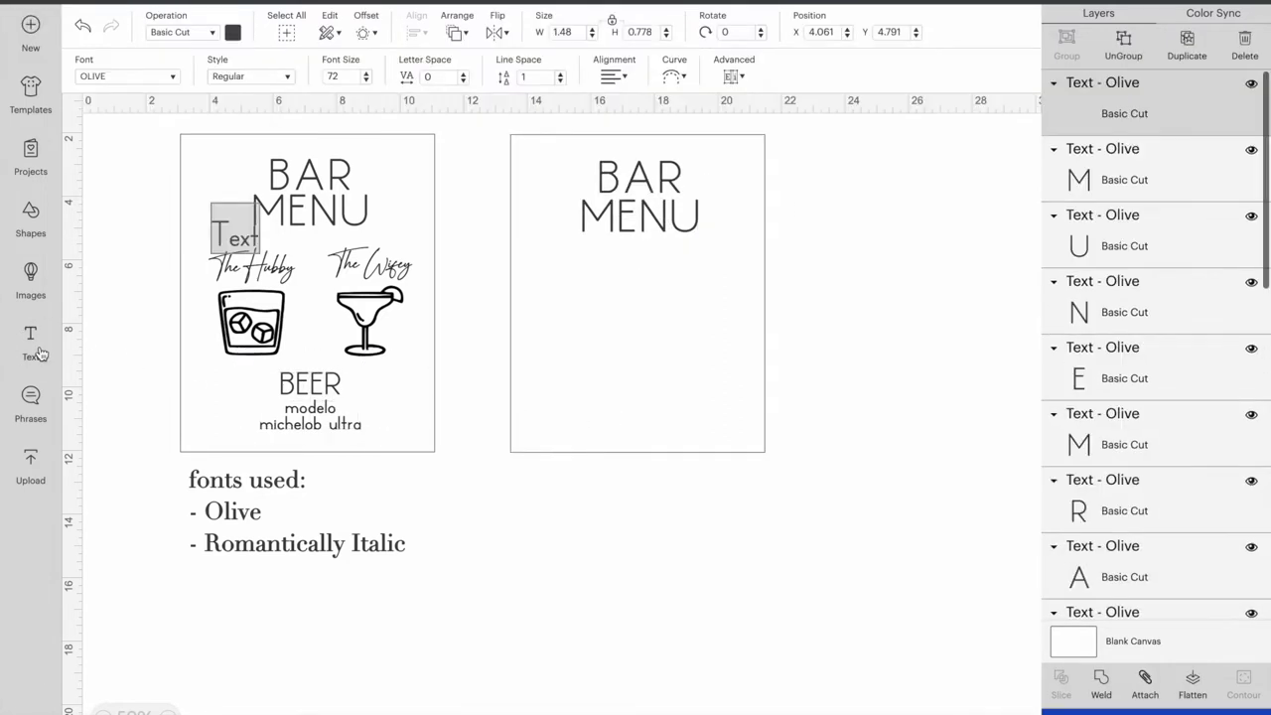
type("BEER")
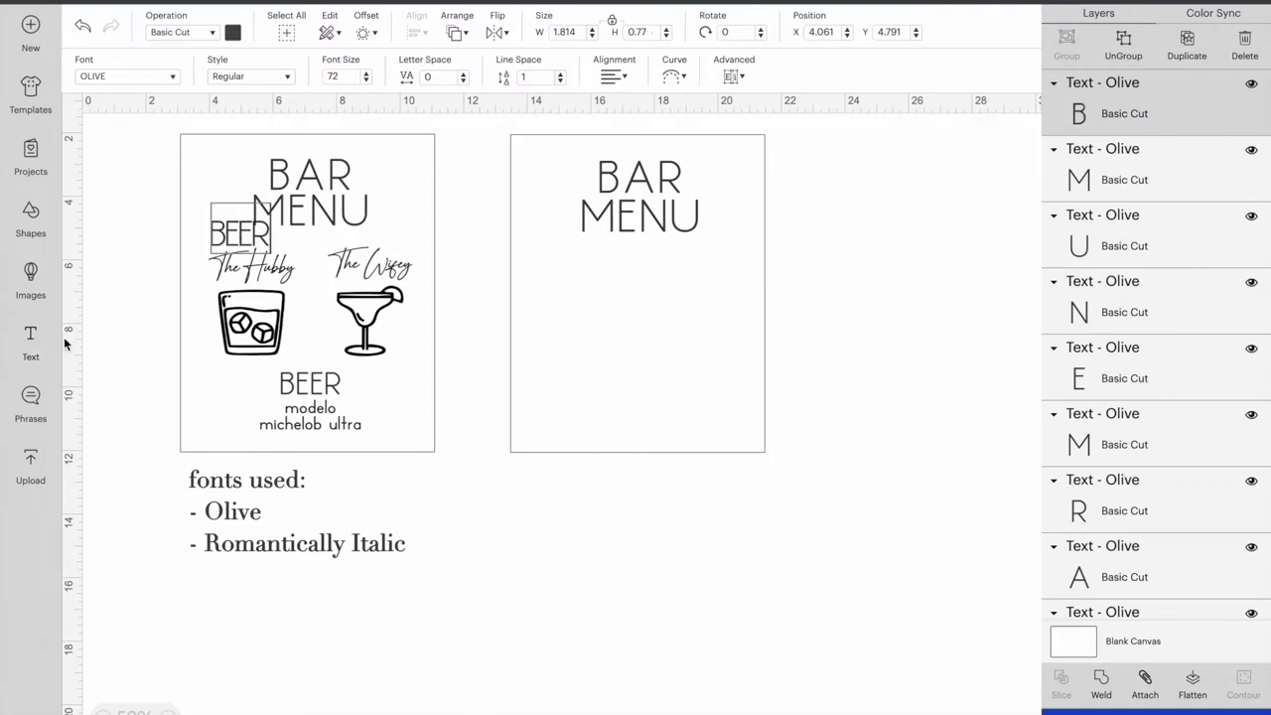
left_click(461, 73)
left_click(462, 73)
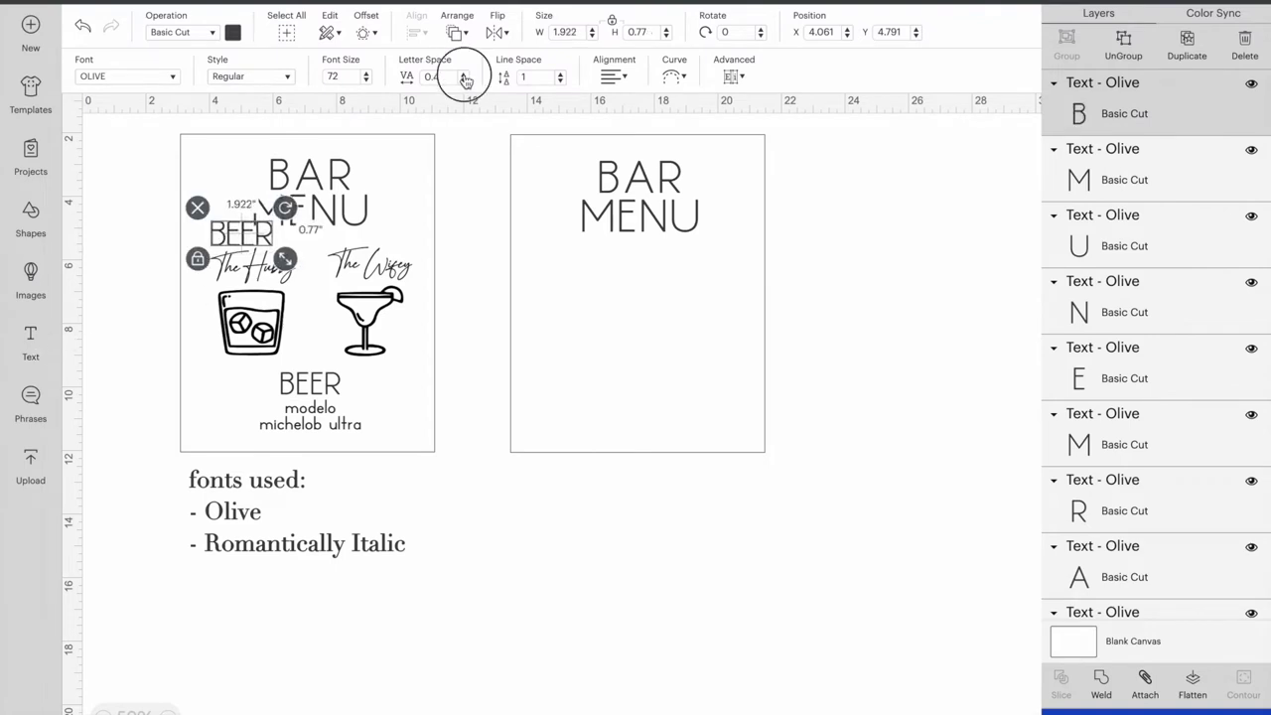
left_click(462, 74)
left_click(463, 74)
left_click_drag(264, 232, 659, 382)
Add 'modelo' and 'michelob ultra' lines under BEER and centre them horizontally
left_click(31, 343)
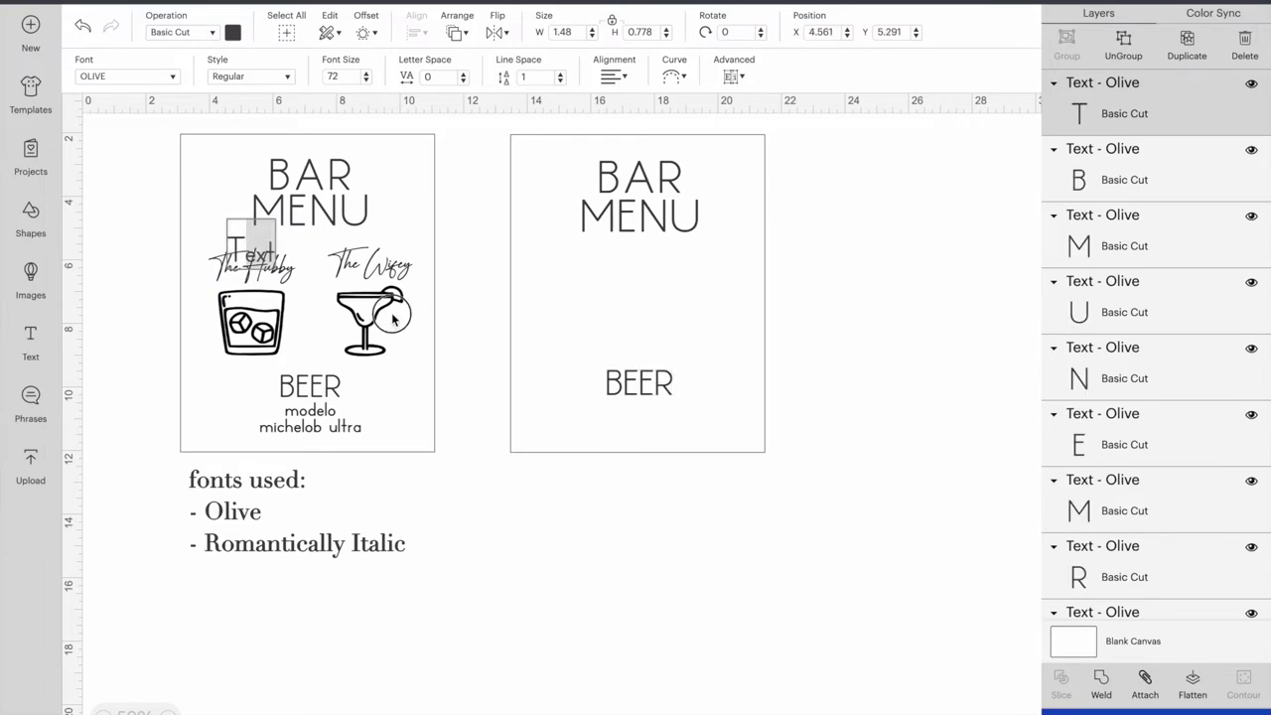
left_click(636, 526)
type("modelo")
left_click(462, 74)
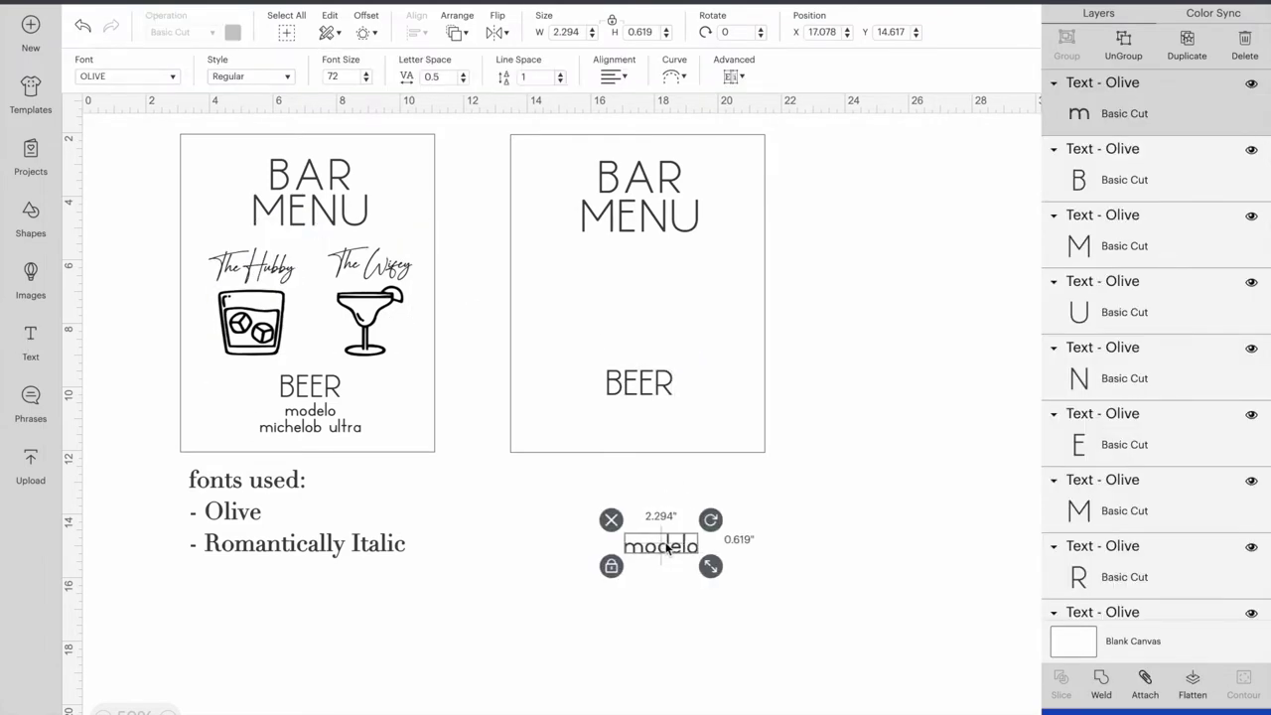
left_click_drag(661, 541, 636, 417)
left_click(608, 486)
type("mode")
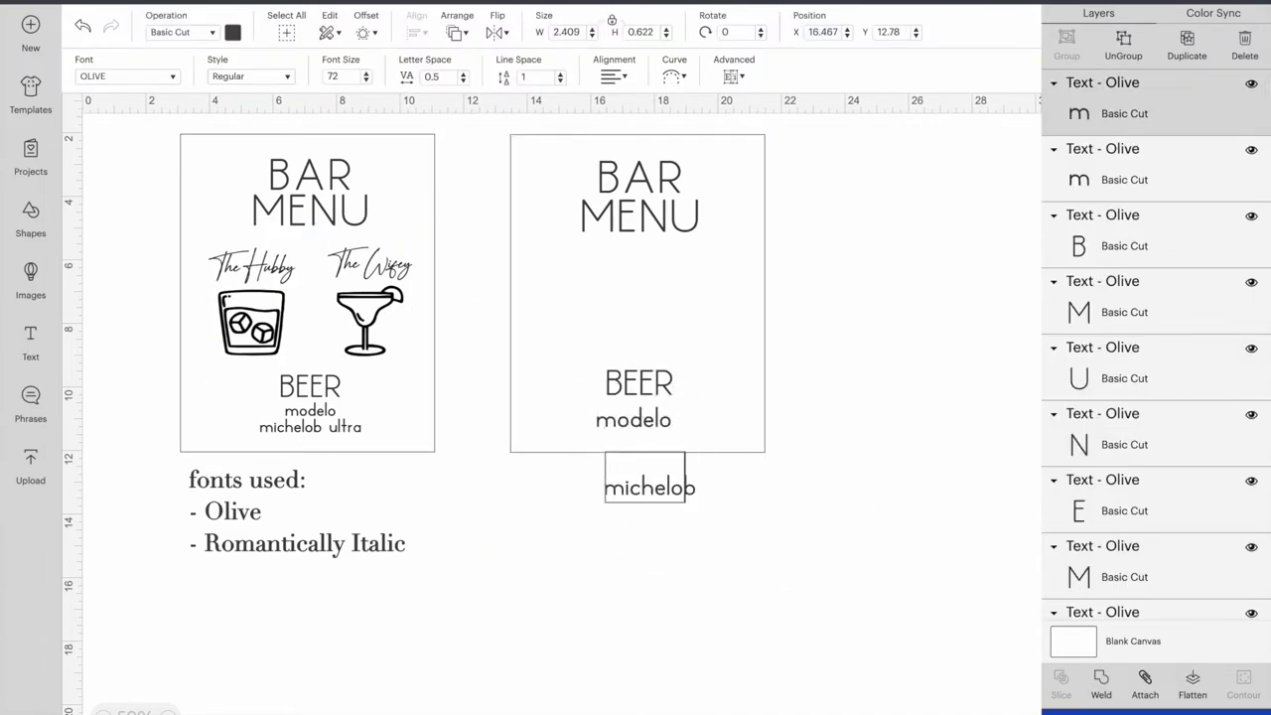
type(" ultra")
left_click(780, 583)
left_click_drag(650, 487, 635, 427)
left_click(416, 30)
left_click(497, 105)
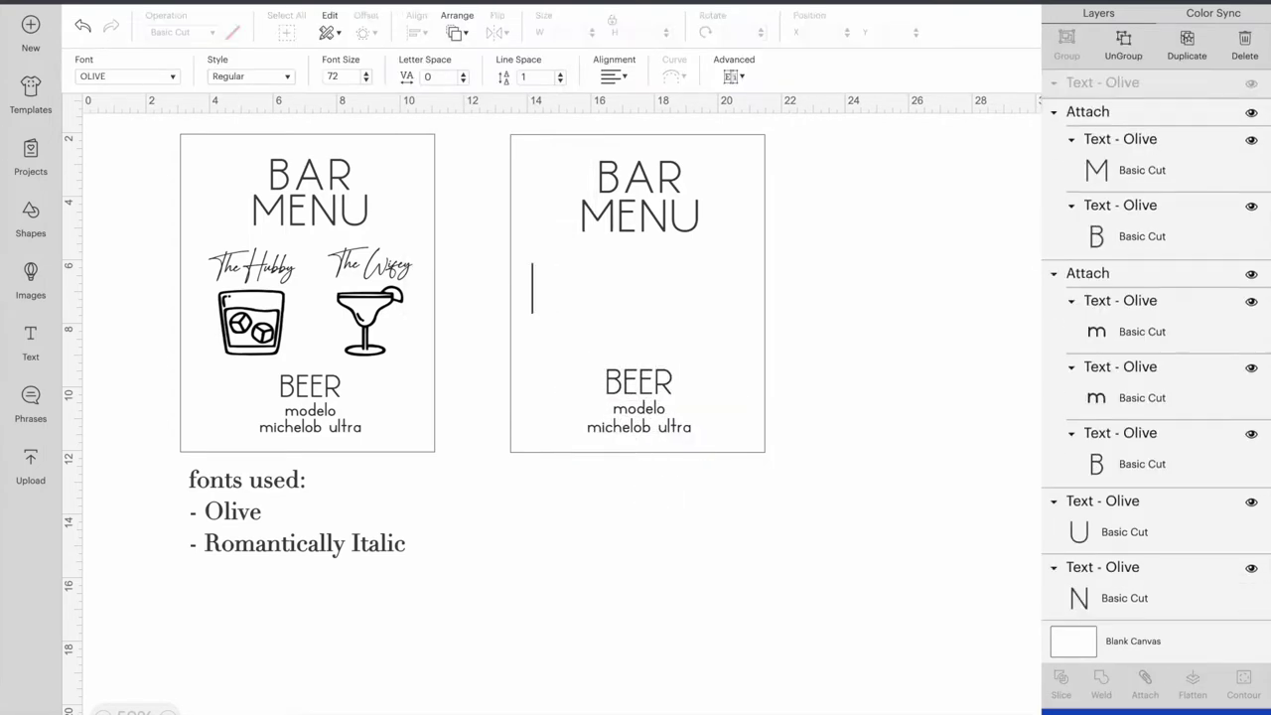
Set The Hubby in Romantically Italic, weld it, and shrink it onto the right card
type("he Hubby")
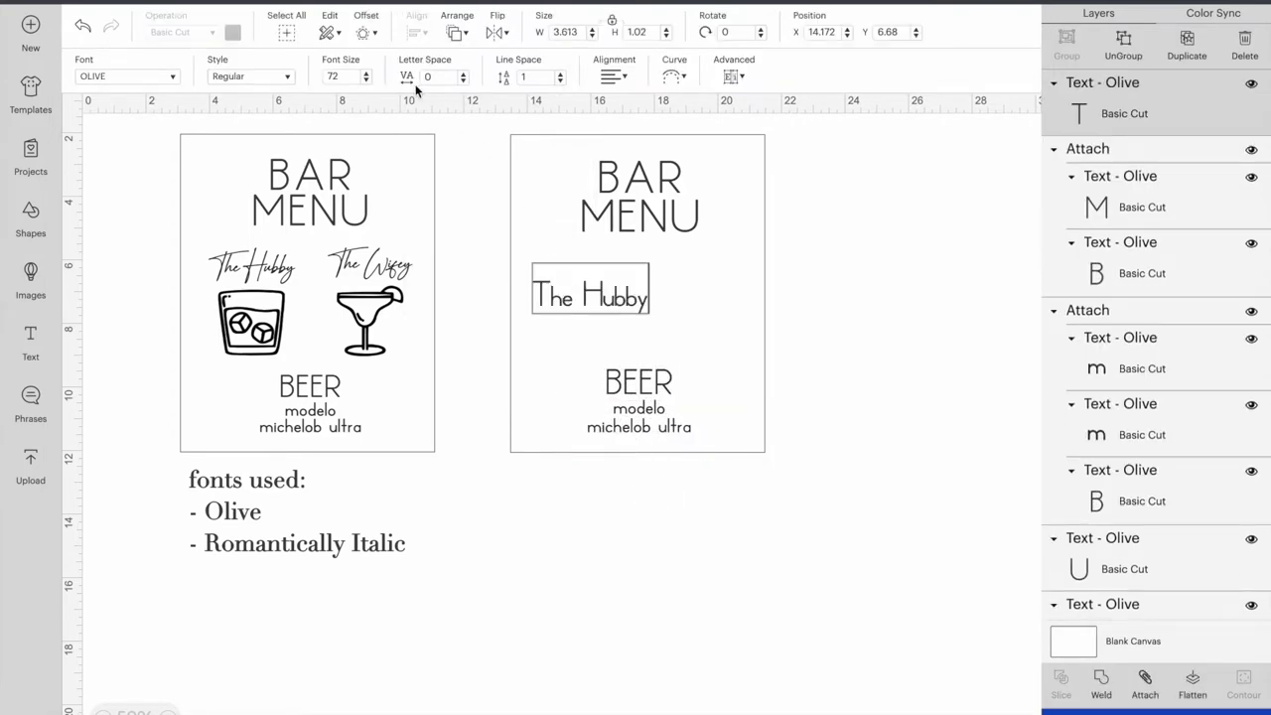
left_click(158, 76)
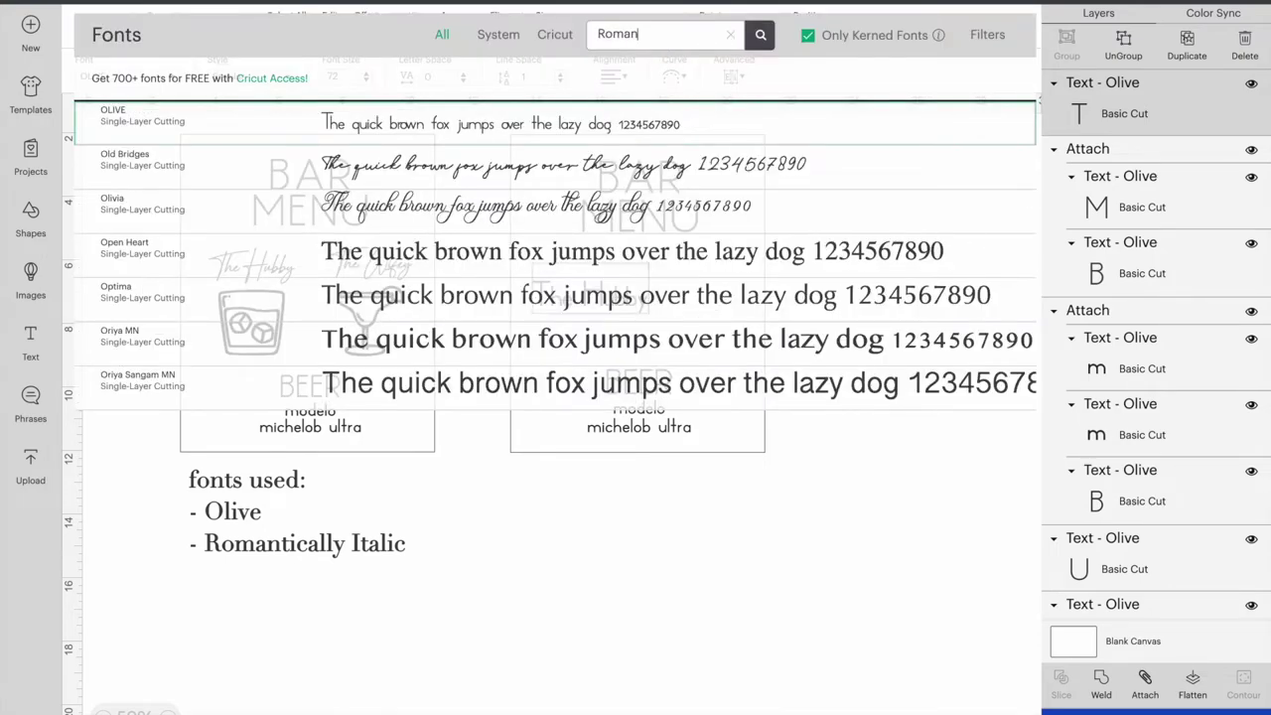
left_click(506, 36)
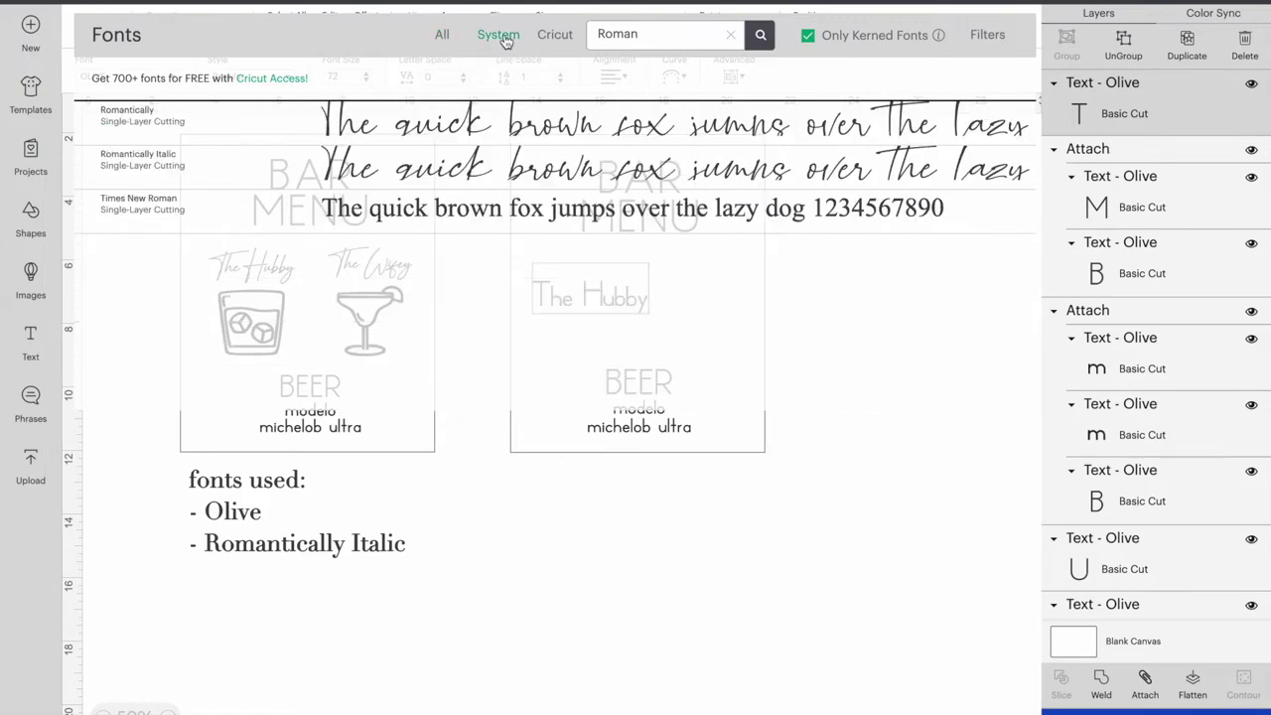
left_click(517, 169)
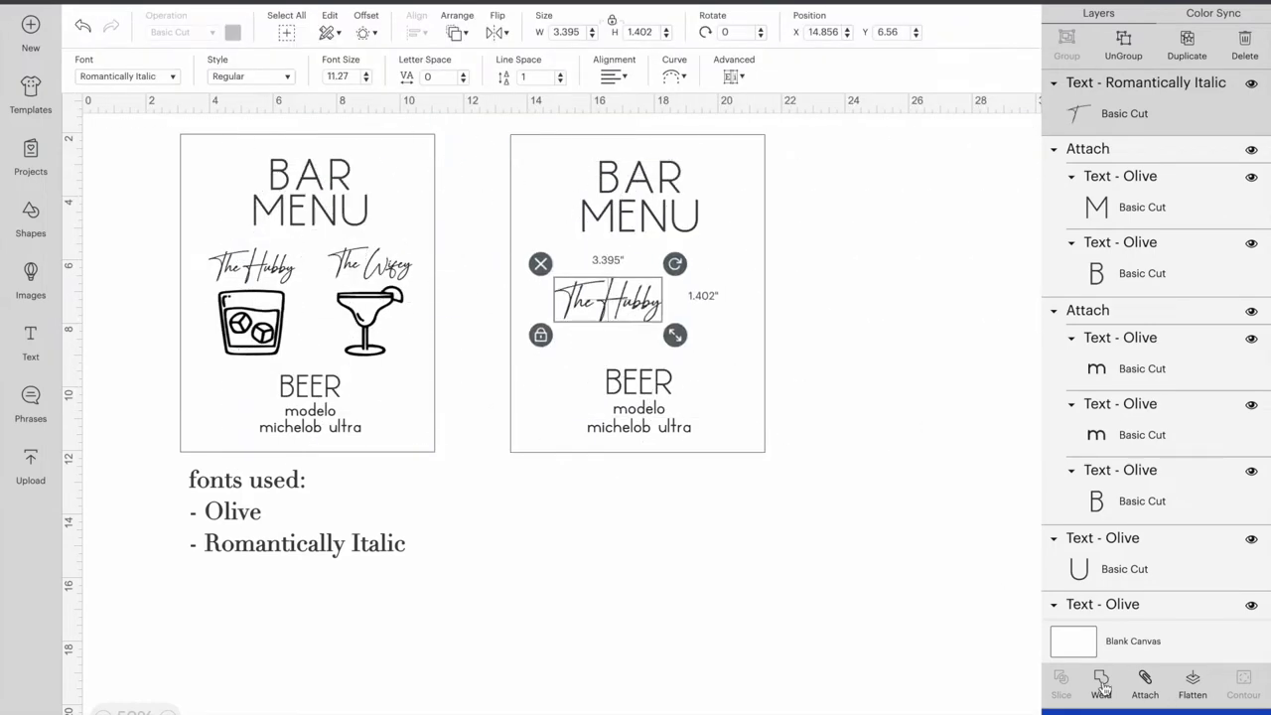
left_click(1102, 685)
left_click_drag(674, 334, 603, 289)
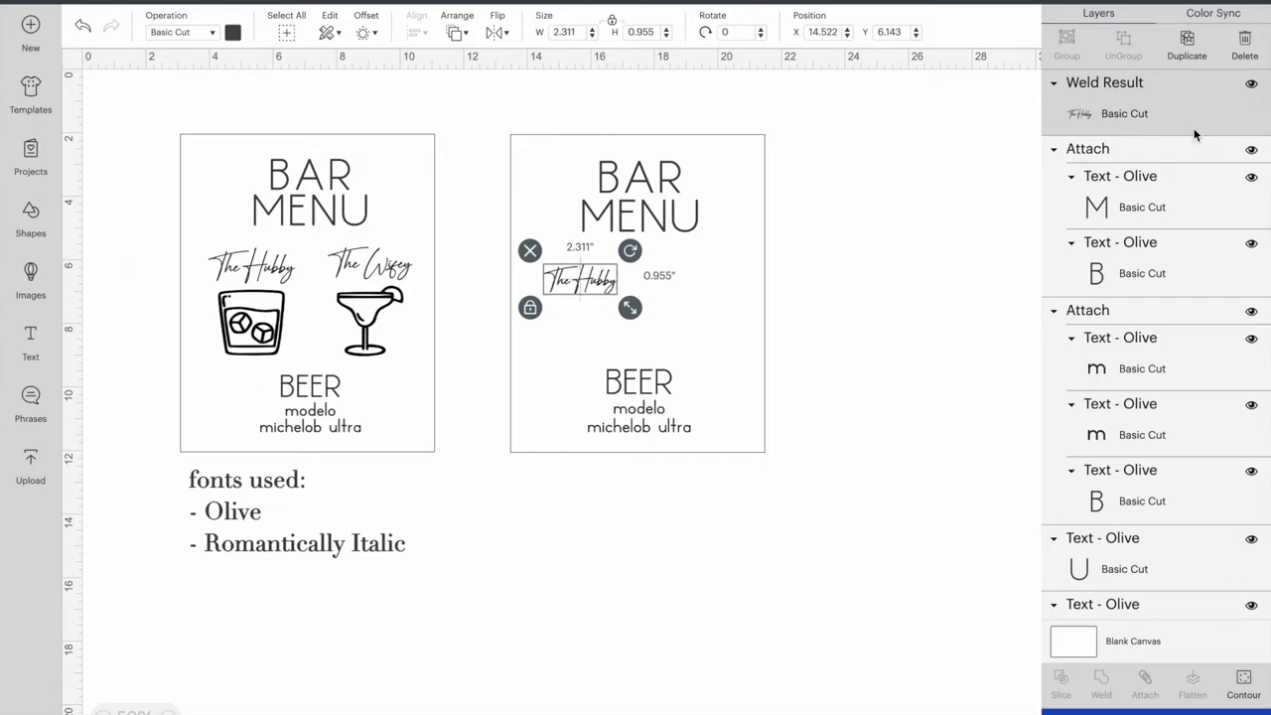
Add a welded The Wifey text sized to match and place it beside The Hubby
left_click(31, 340)
type("The Wifey")
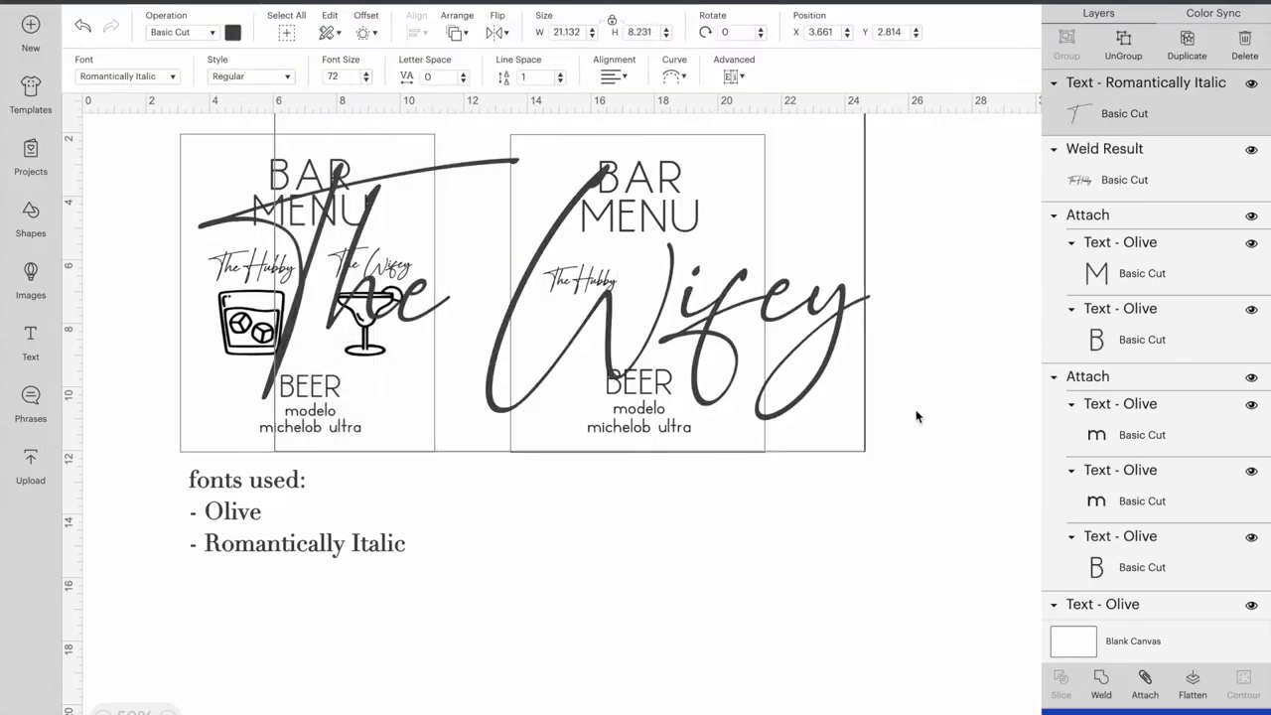
left_click(1103, 686)
left_click_drag(959, 599, 411, 388)
left_click_drag(327, 349, 695, 284)
mouse_move(581, 281)
left_mouse_down()
mouse_move(261, 266)
mouse_move(579, 284)
left_mouse_up()
left_click_drag(721, 286, 725, 287)
left_click(266, 339)
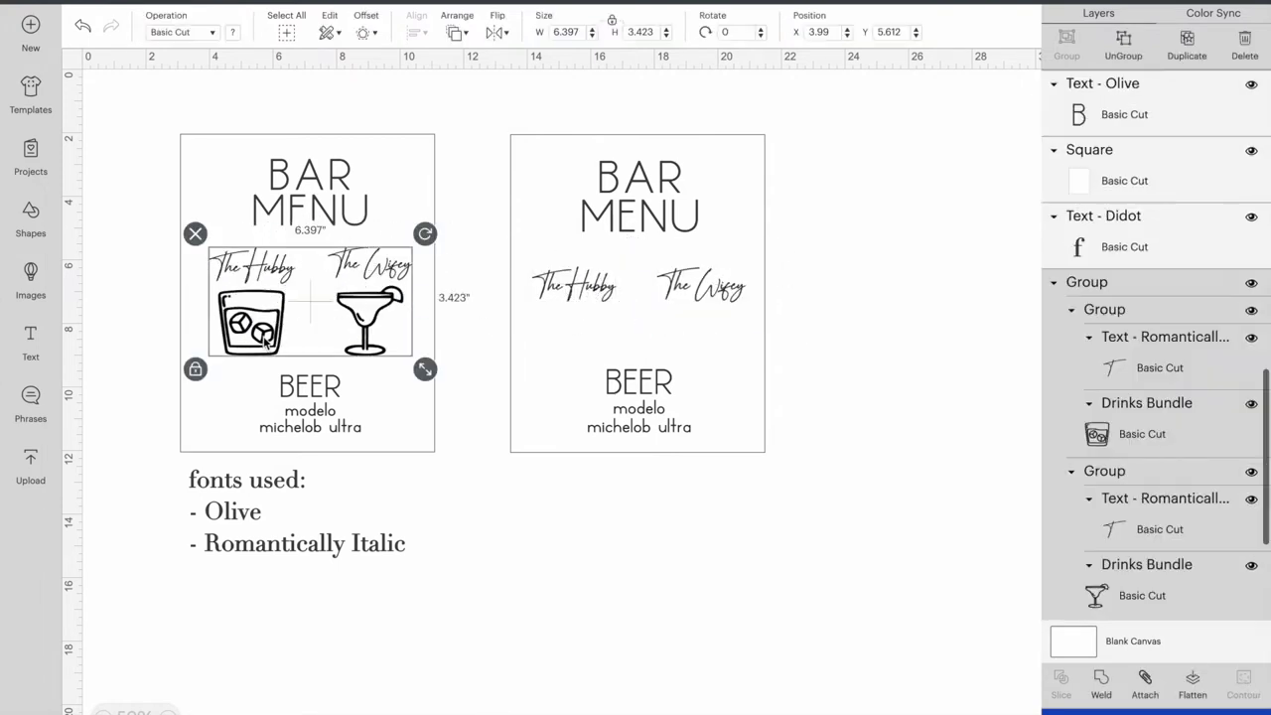
From the uploaded images, select the rocks glass and margarita glass for insertion
left_click(366, 463)
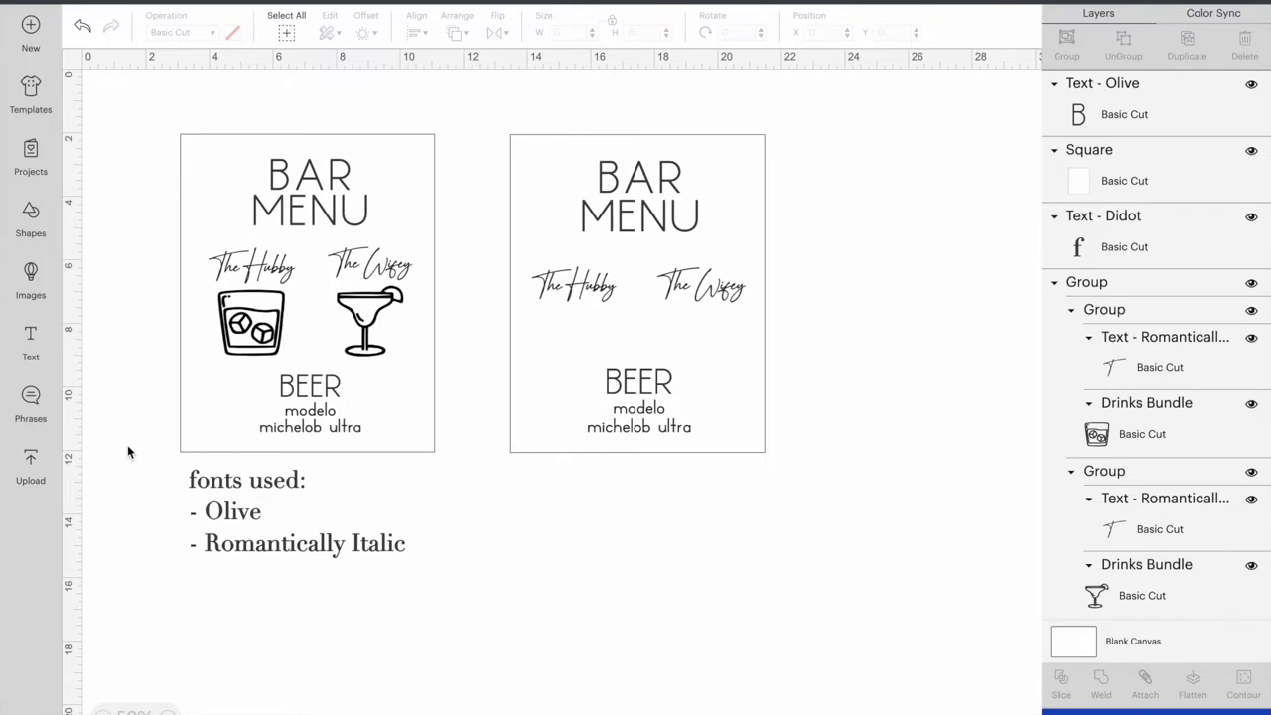
left_click(30, 463)
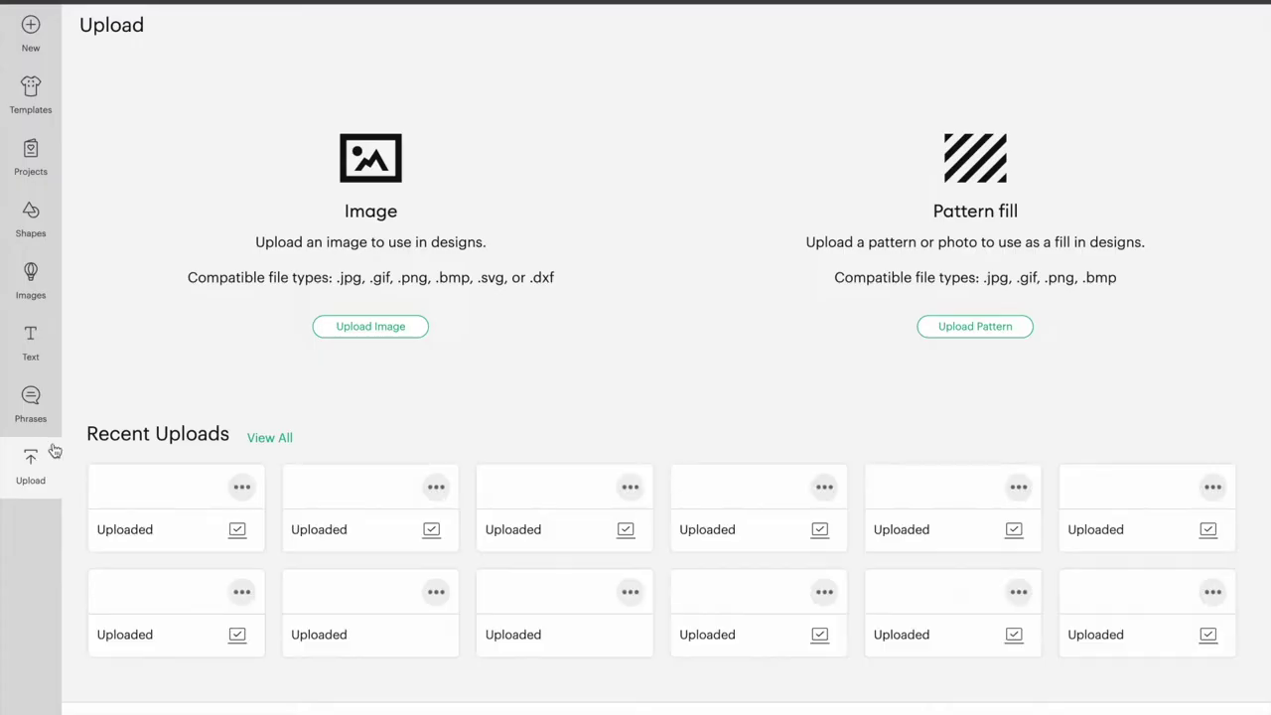
scroll(474, 567, "down", 3)
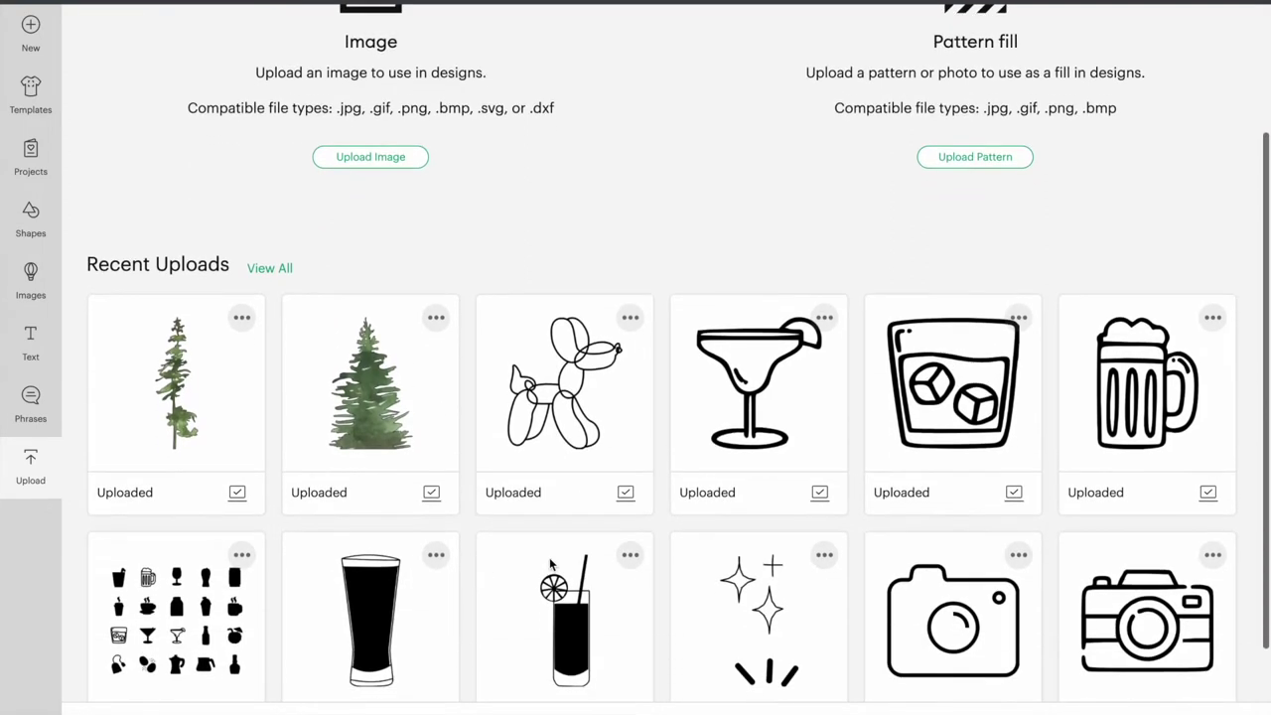
left_click(968, 424)
left_click(820, 437)
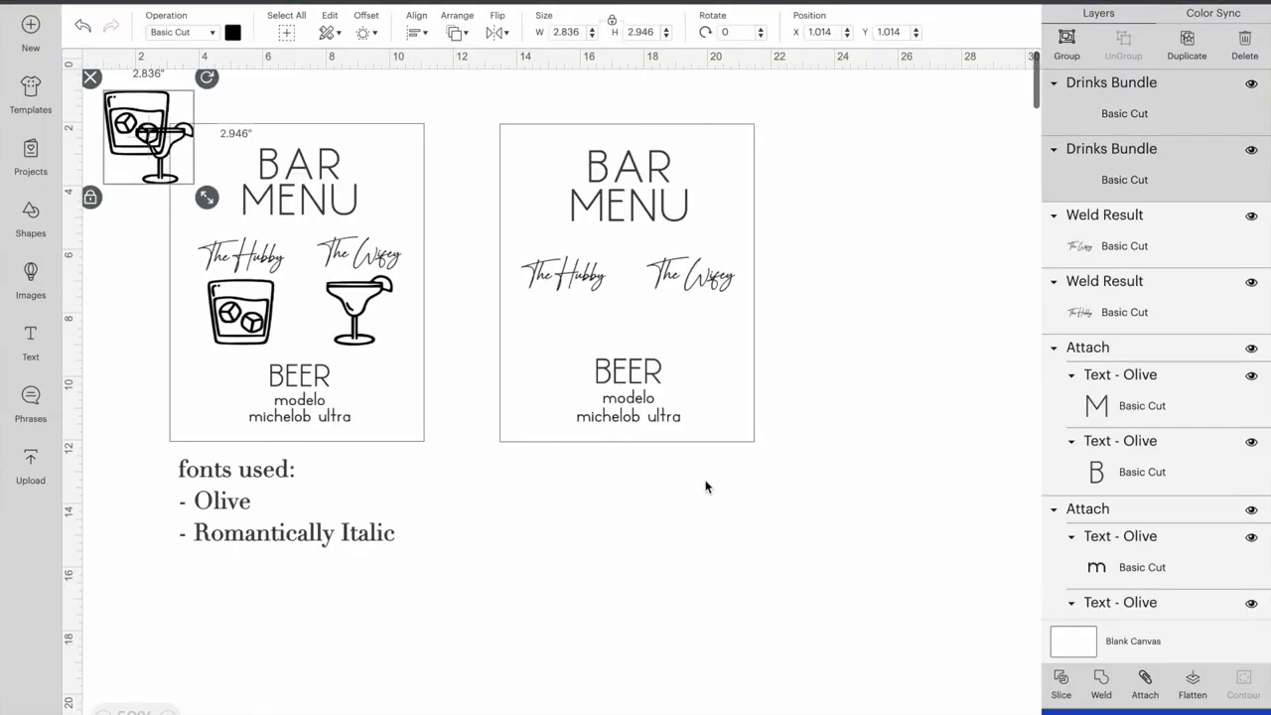
Position the rocks glass under The Hubby and the margarita under The Wifey, adjusting the names
left_click_drag(186, 159, 701, 314)
left_click(625, 531)
left_click_drag(556, 519, 559, 348)
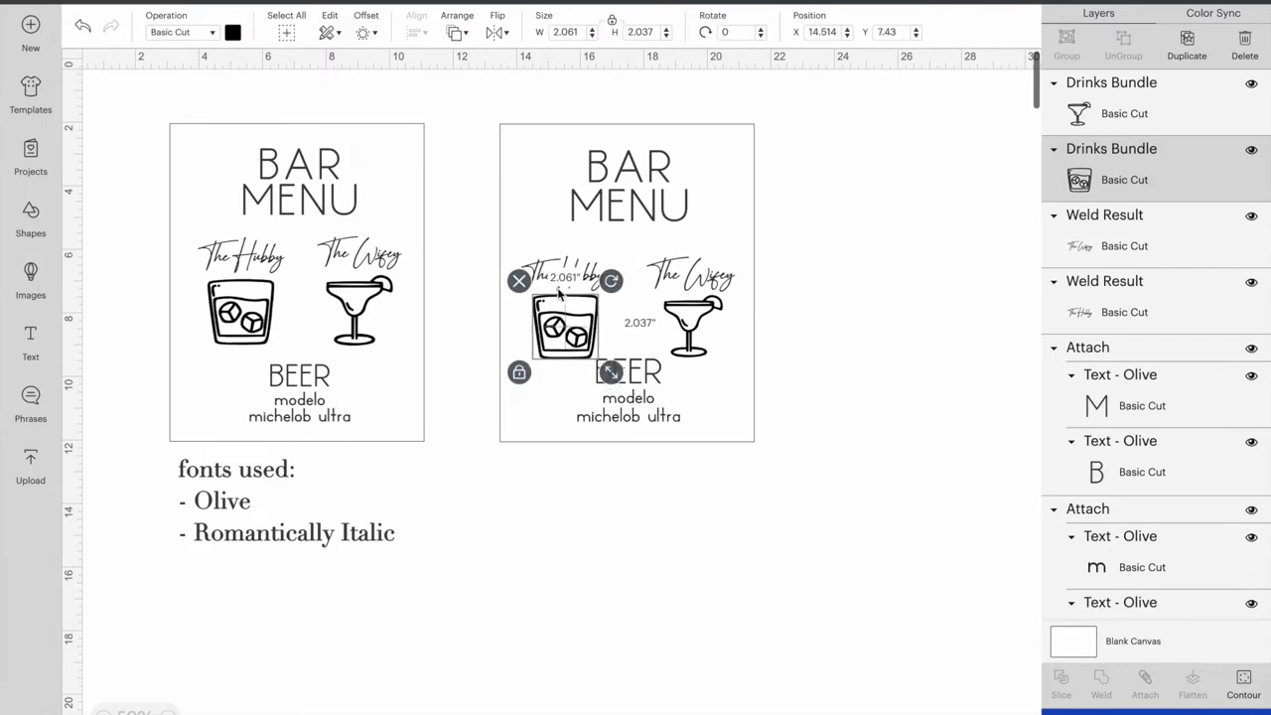
left_click_drag(559, 293, 559, 284)
left_click_drag(695, 276, 696, 265)
left_click_drag(566, 328, 566, 322)
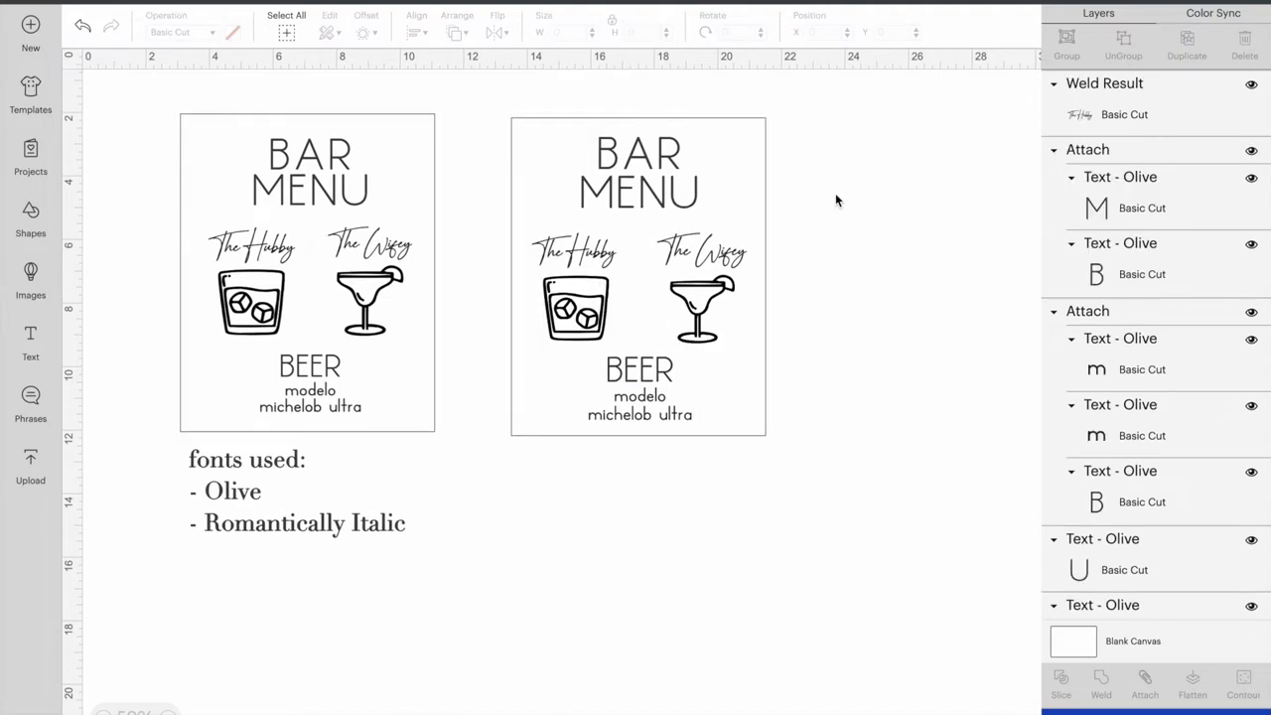
Attach BAR MENU, The Hubby, The Wifey, both glasses and the BEER list together
left_click(672, 167)
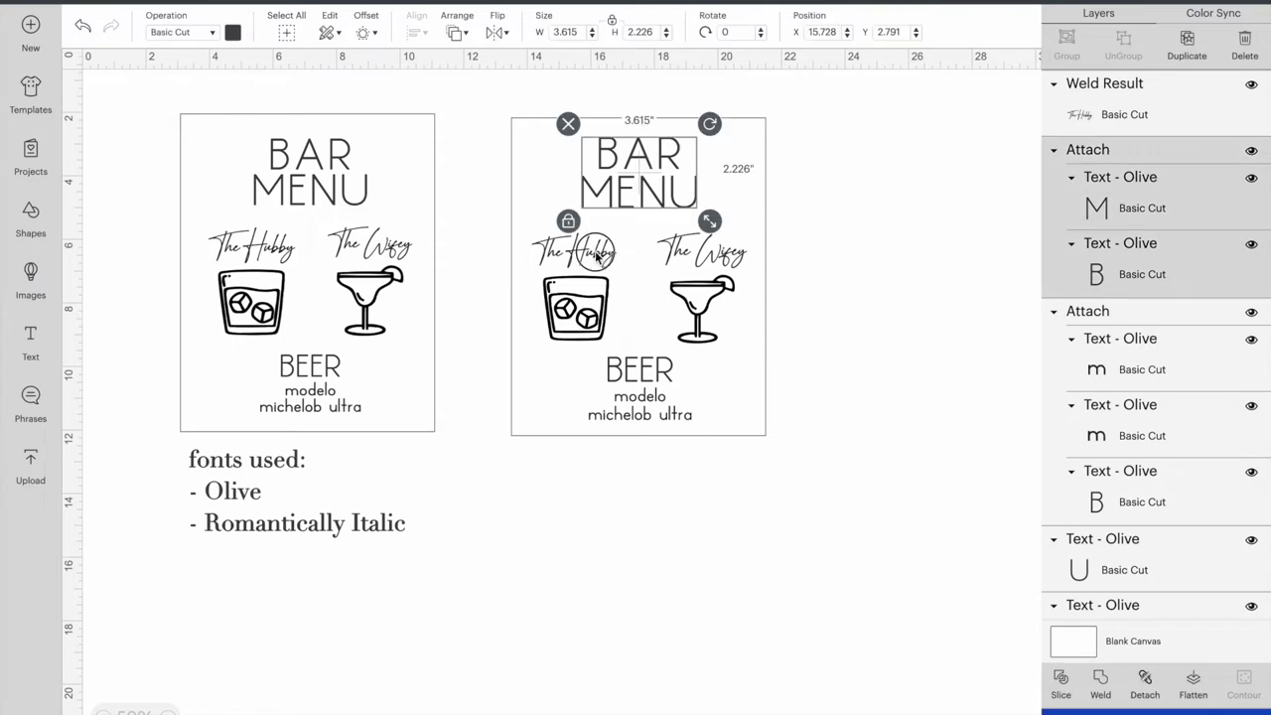
left_click(596, 256, "shift")
left_click(730, 256, "shift")
left_click(606, 303, "shift")
left_click(697, 303, "shift")
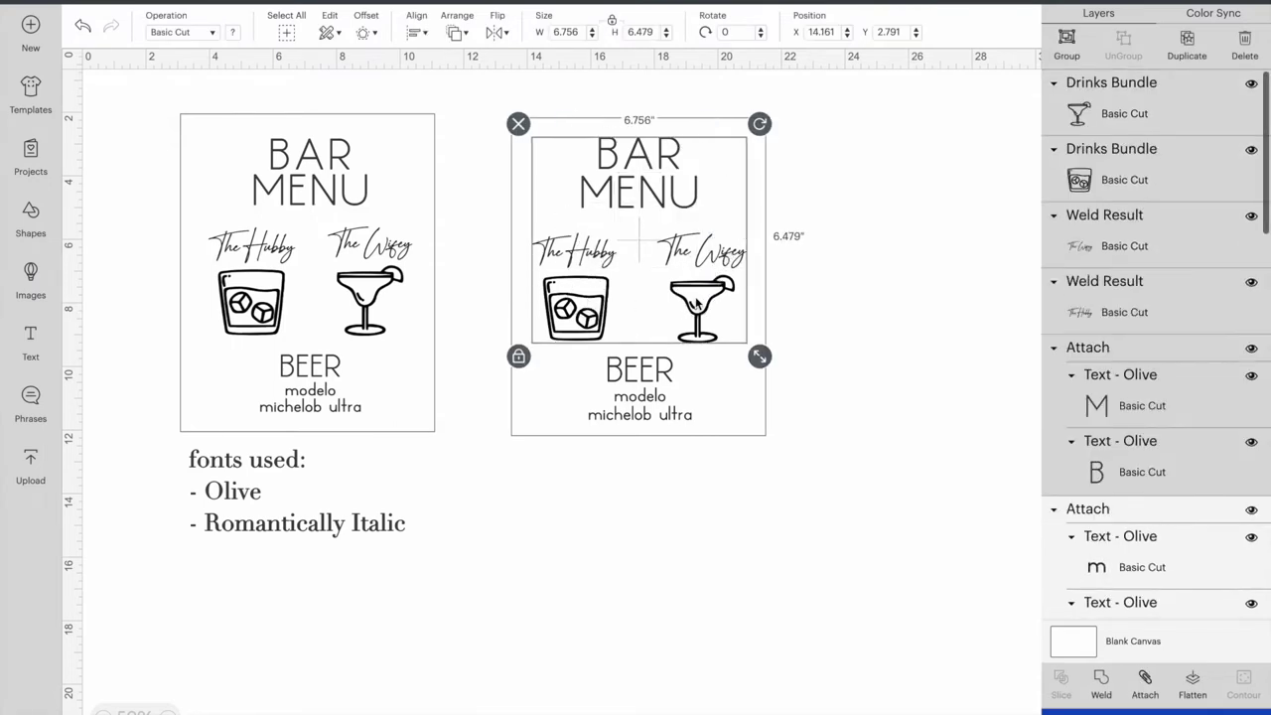
left_click(630, 382, "shift")
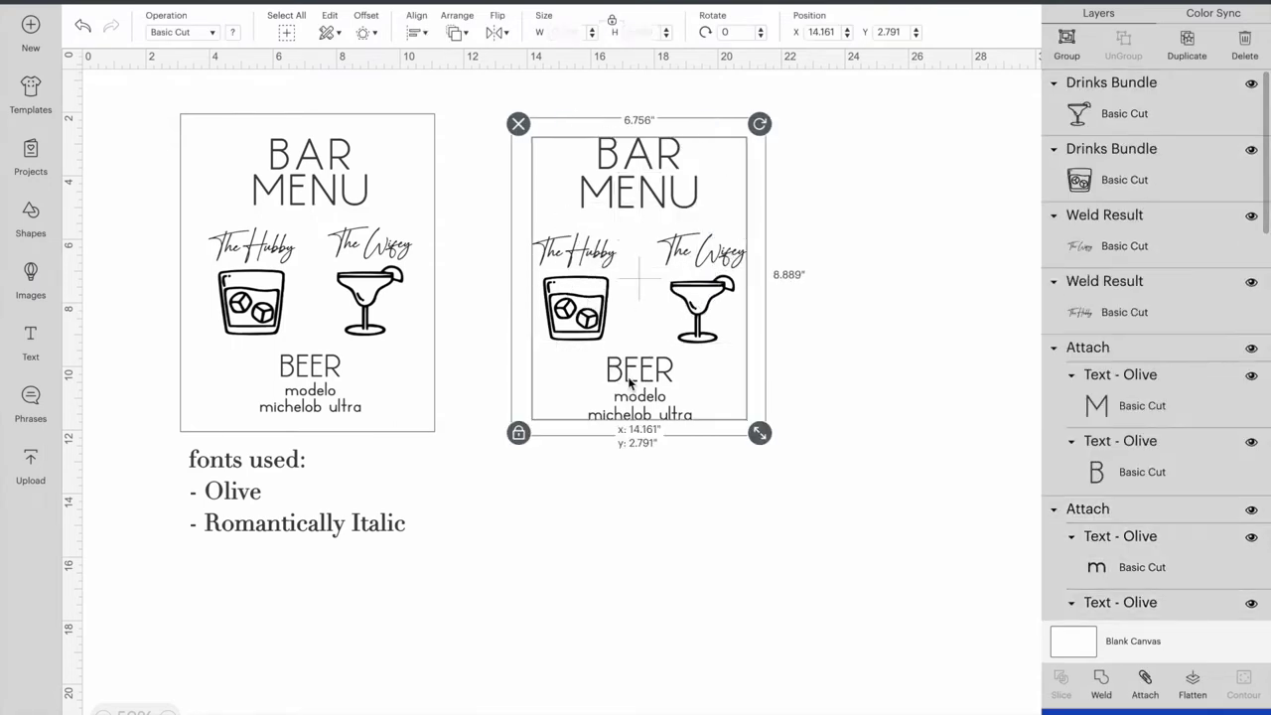
left_click(1145, 681)
Delete the reference card, font notes, and the white background box
left_click(178, 104)
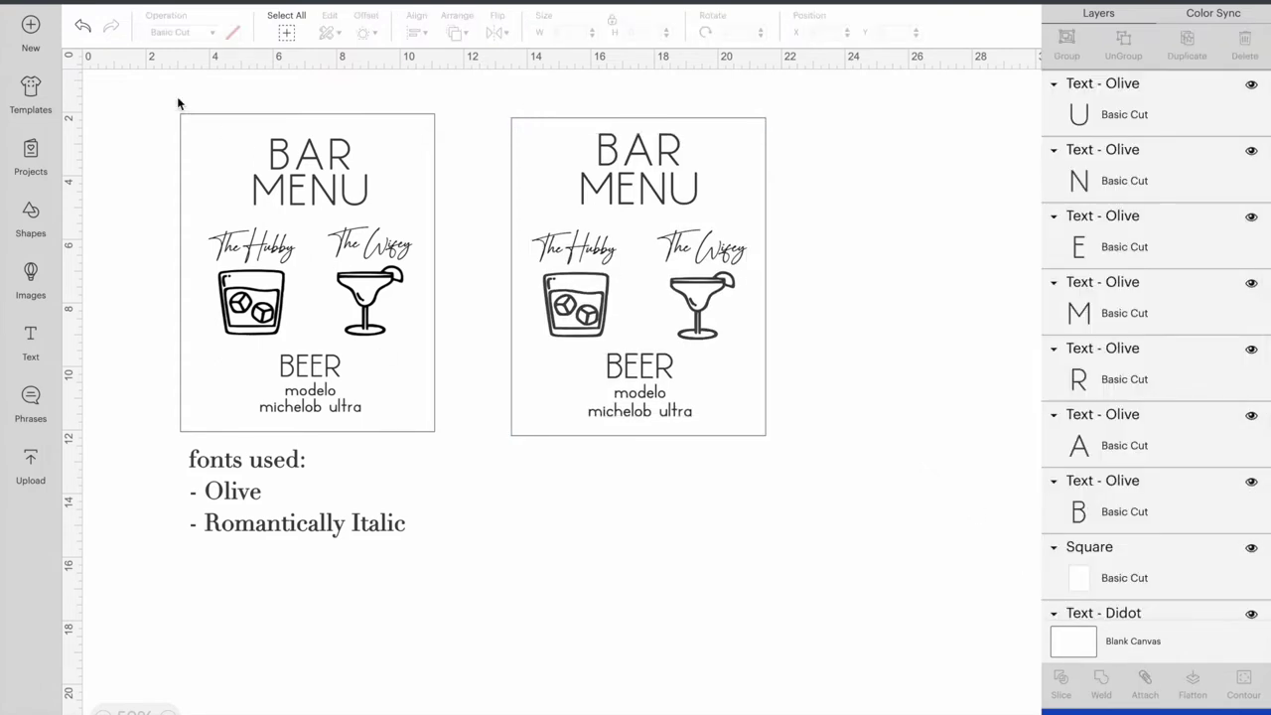
left_click_drag(143, 89, 445, 594)
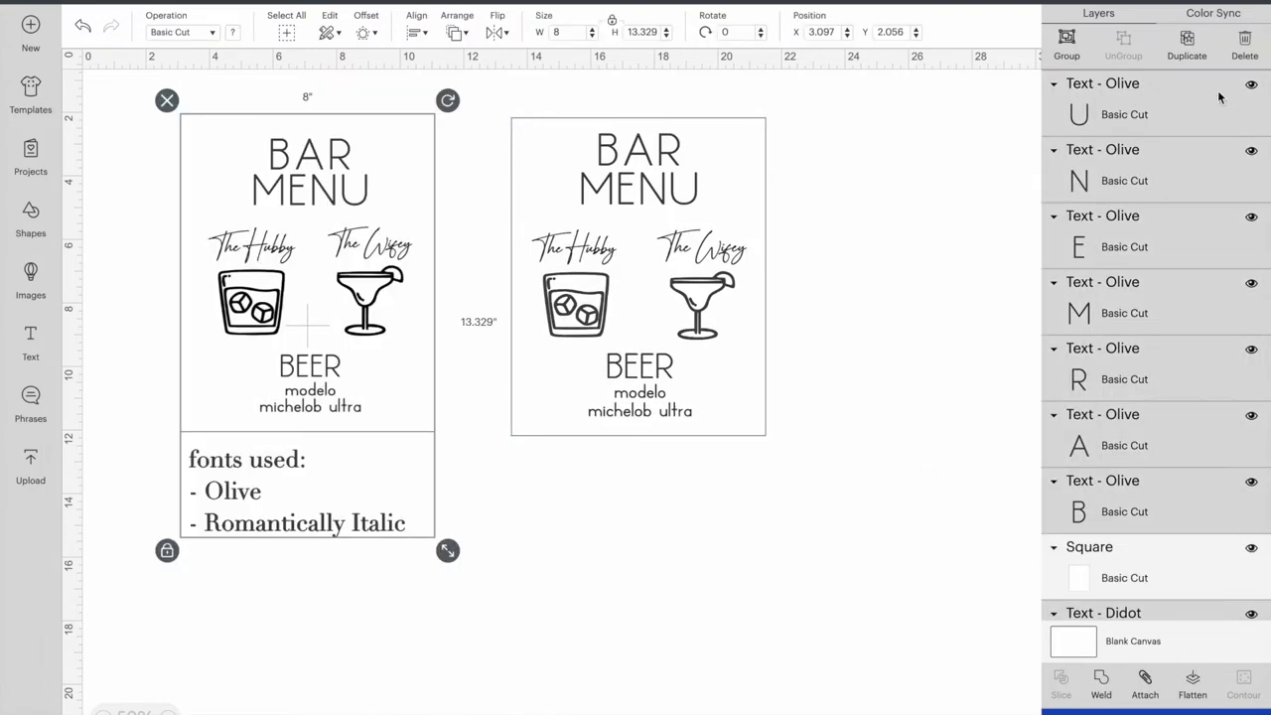
left_click(167, 101)
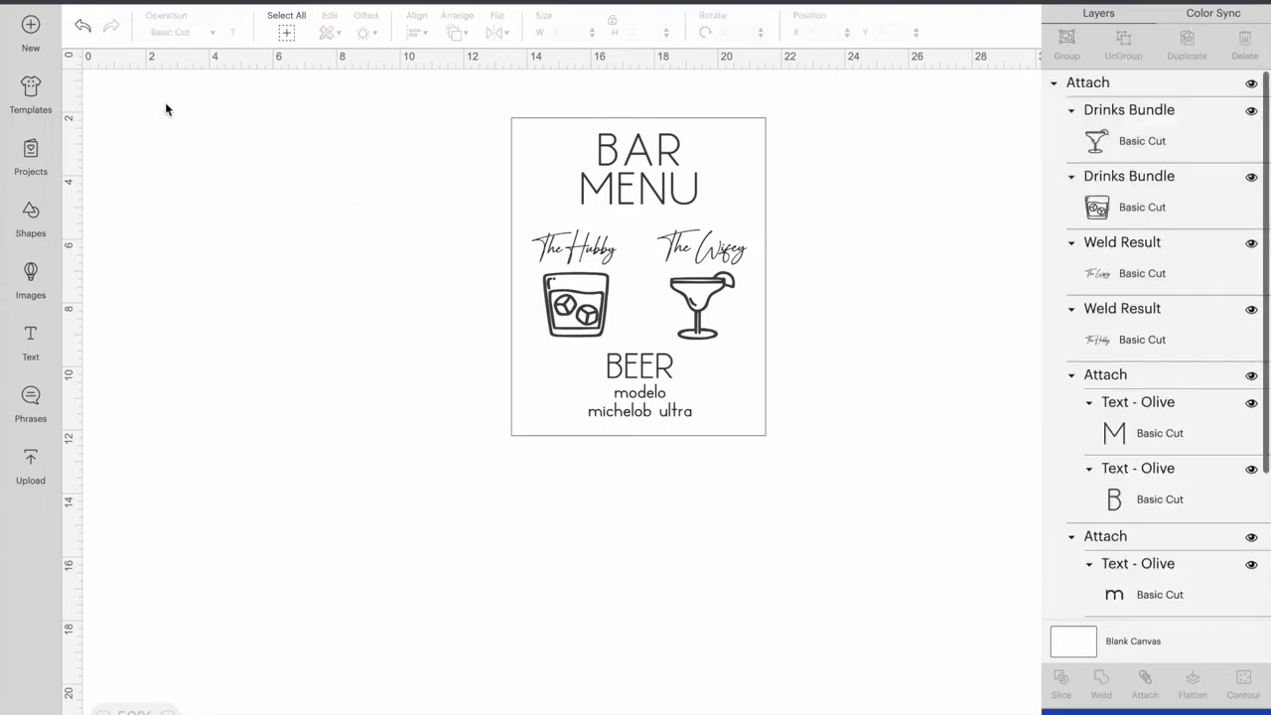
left_click(553, 138)
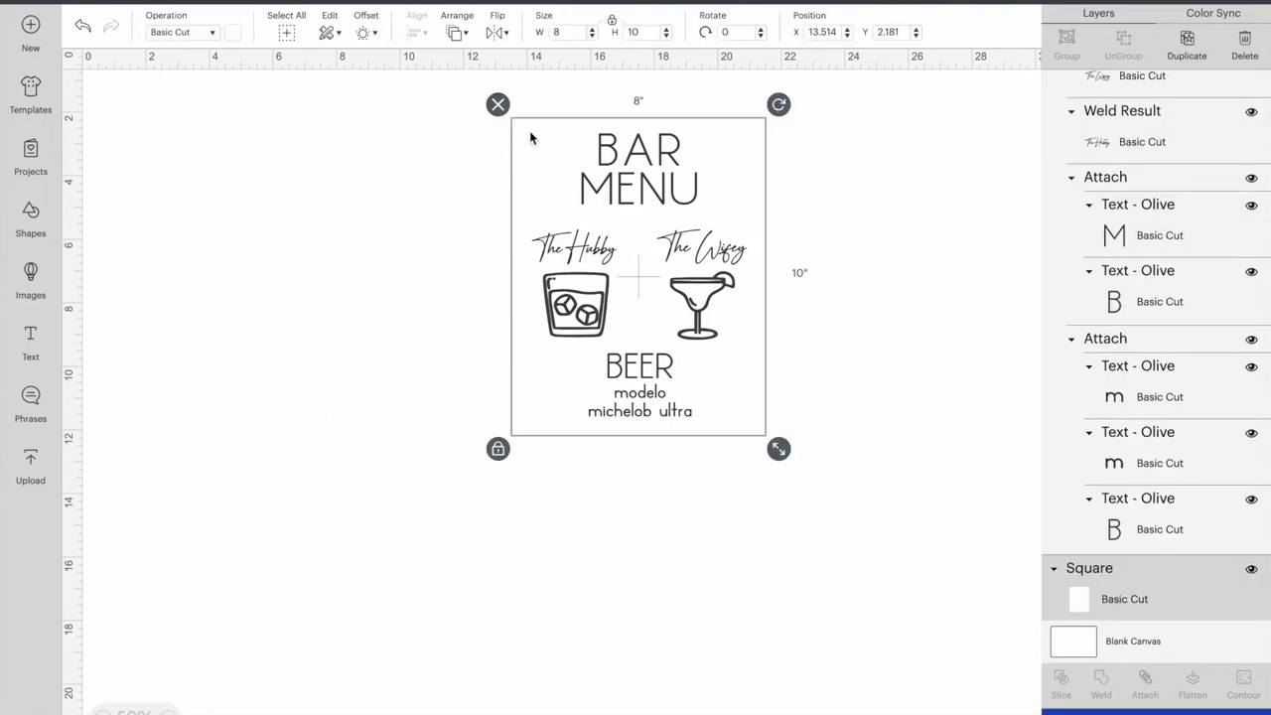
left_click_drag(524, 134, 276, 319)
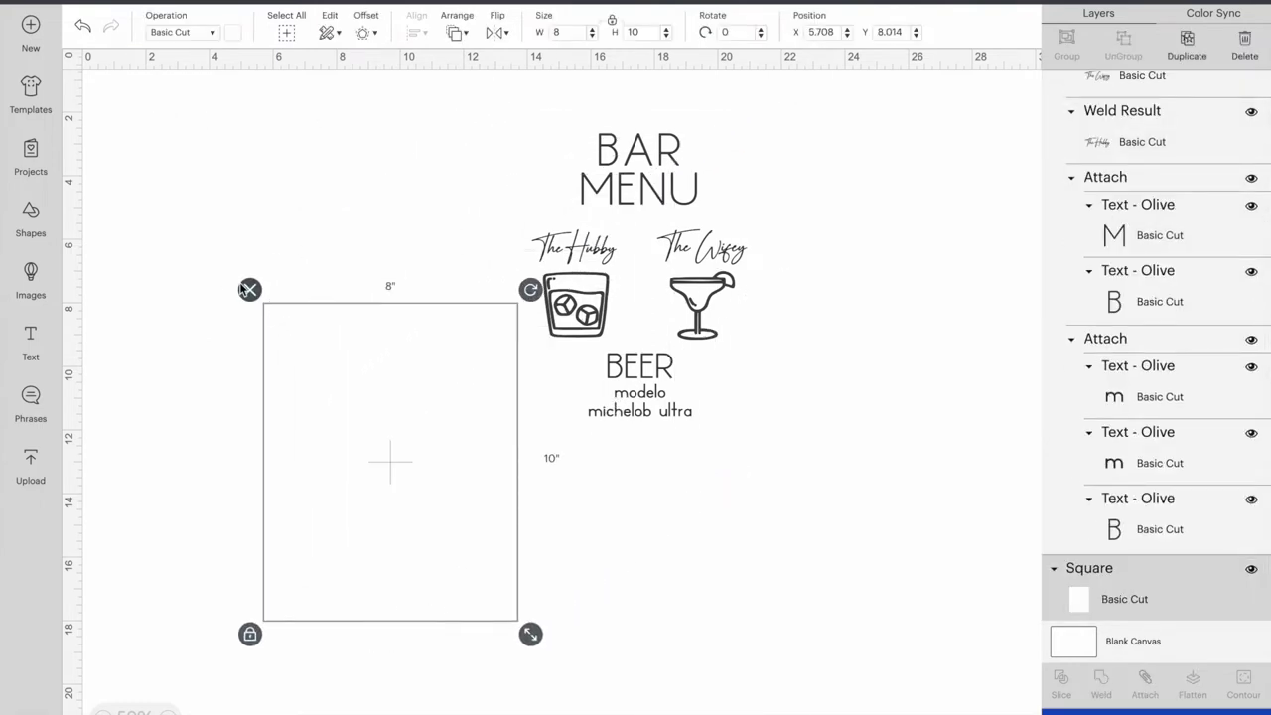
left_click(249, 289)
left_click(763, 494)
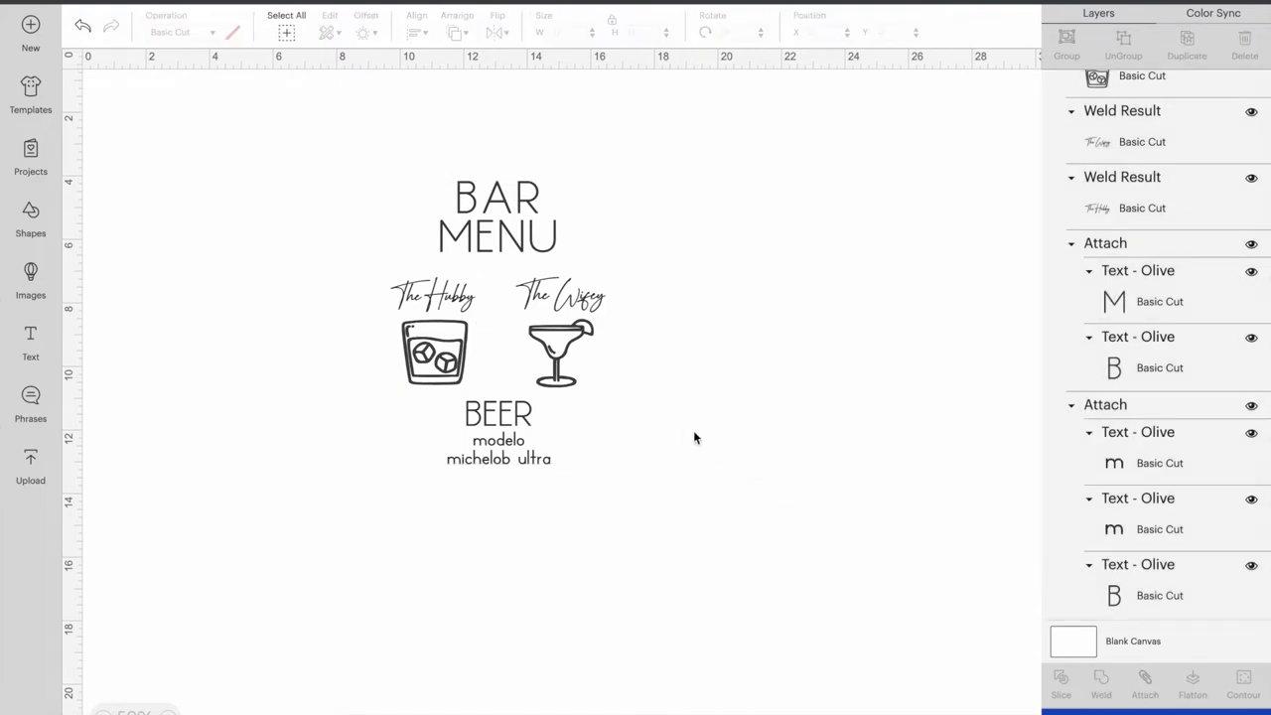